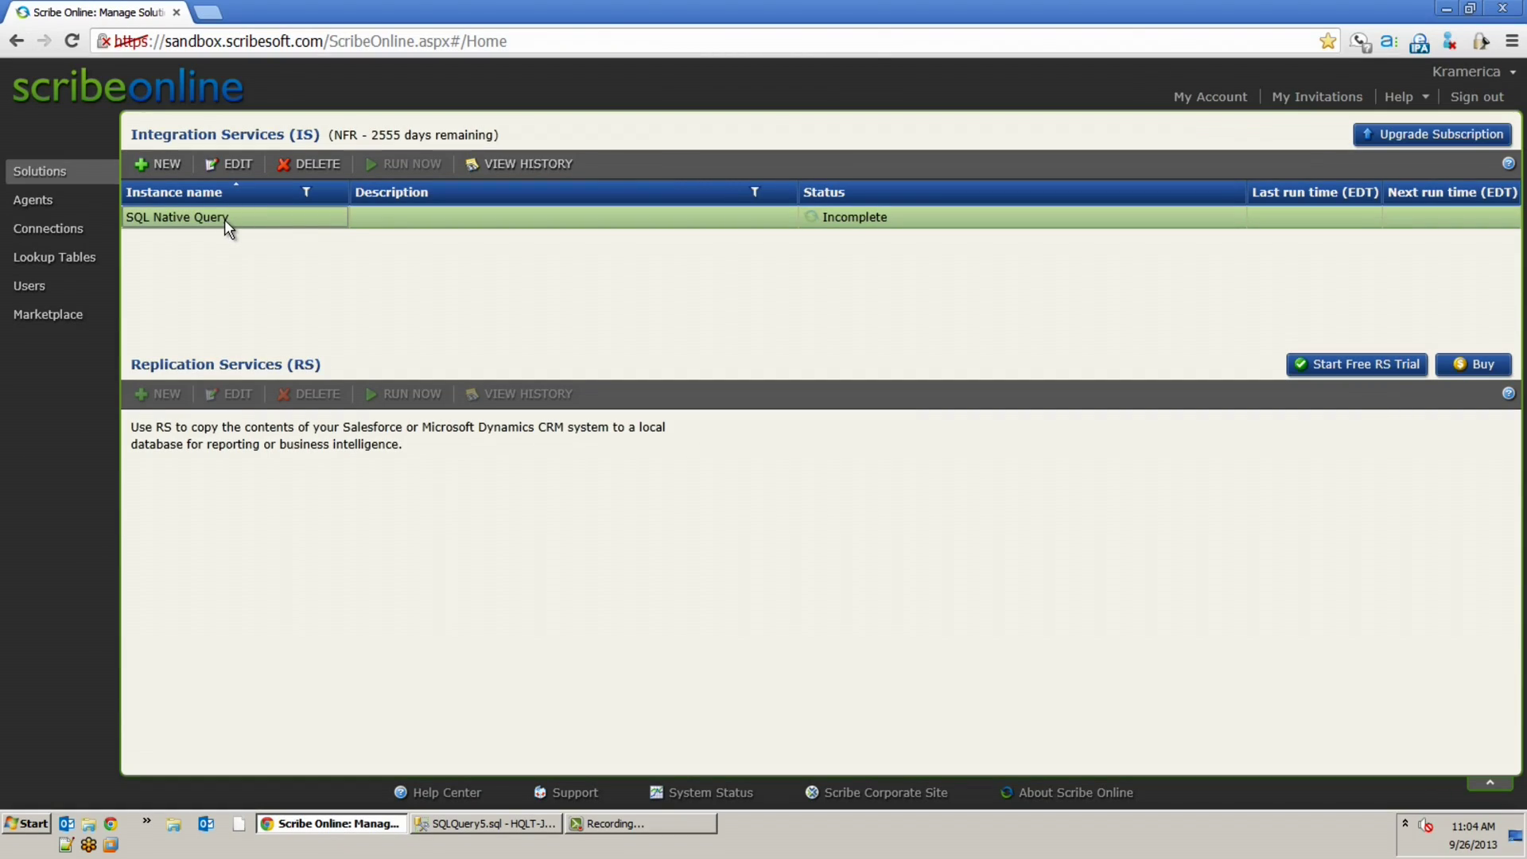
Step: Open the SQL Native Query solution instance and advance to its Maps step
double_click(224, 219)
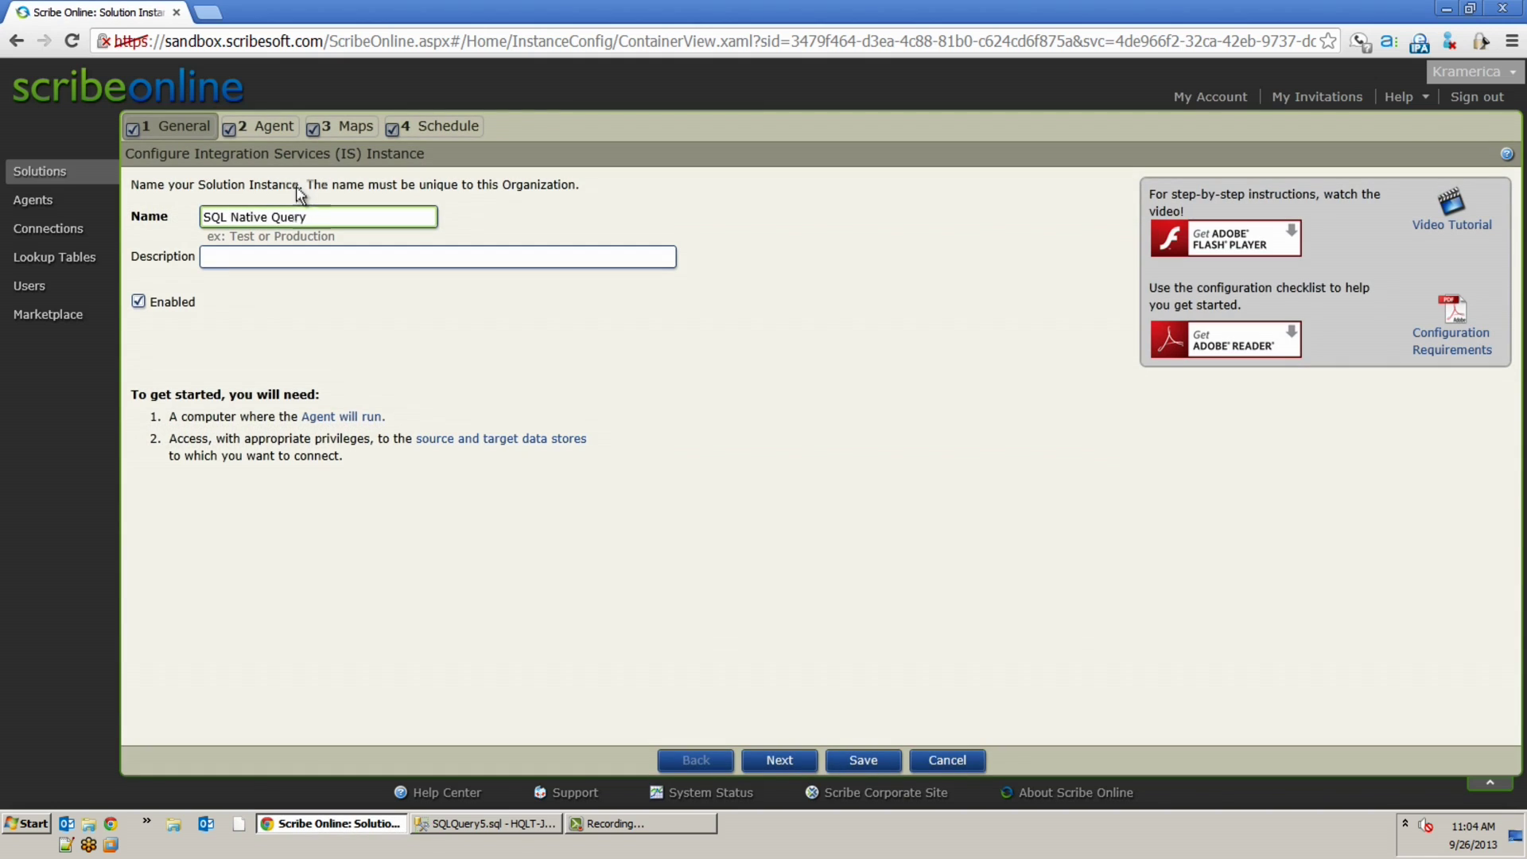
click(267, 135)
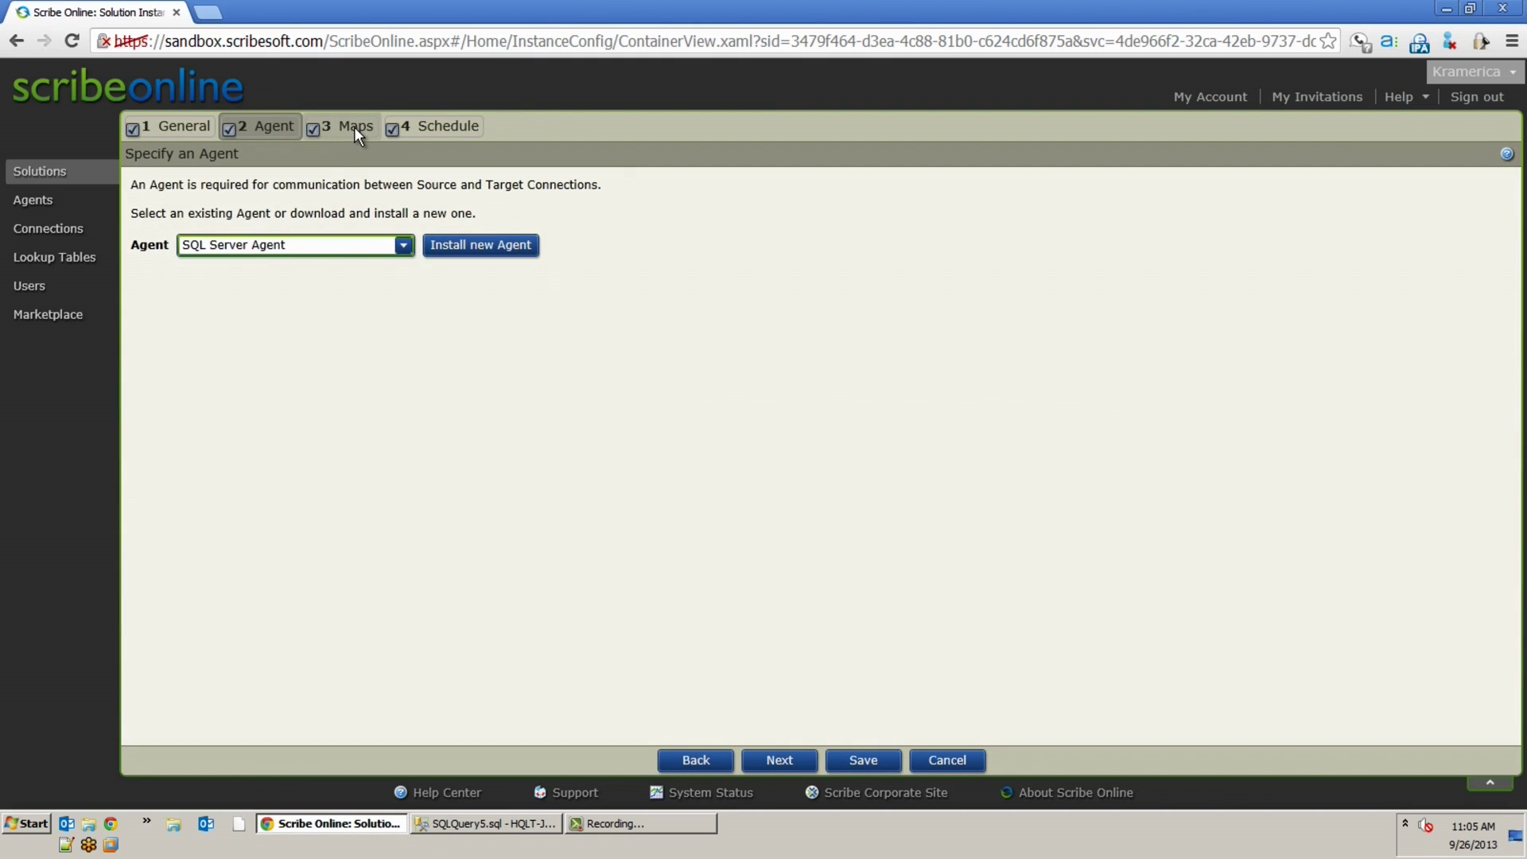
click(354, 127)
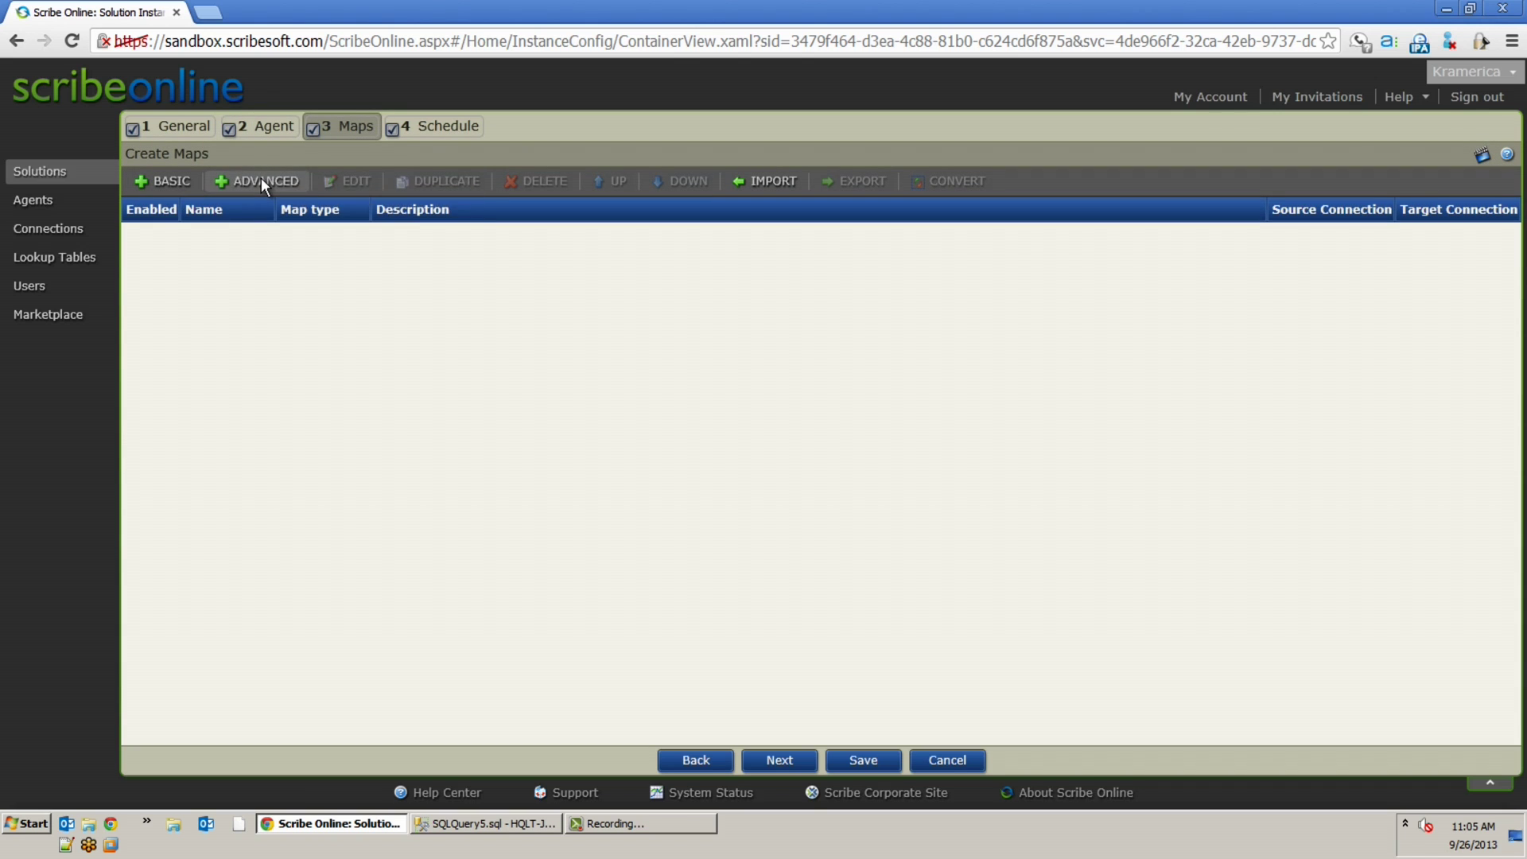
Step: Create a new advanced map with Scribe ERP as source and place a Query block
click(261, 181)
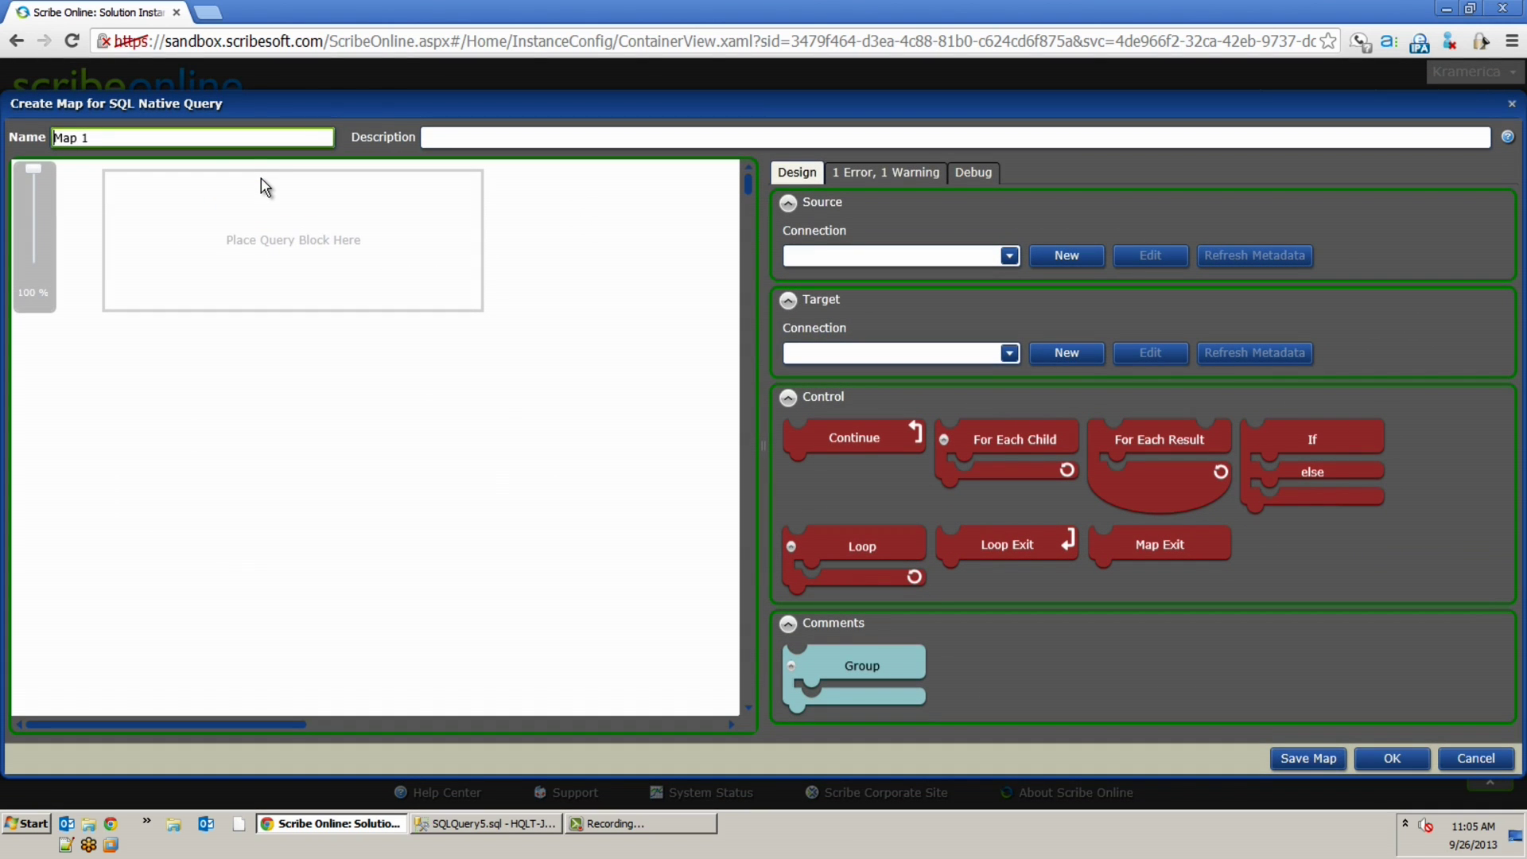
click(839, 255)
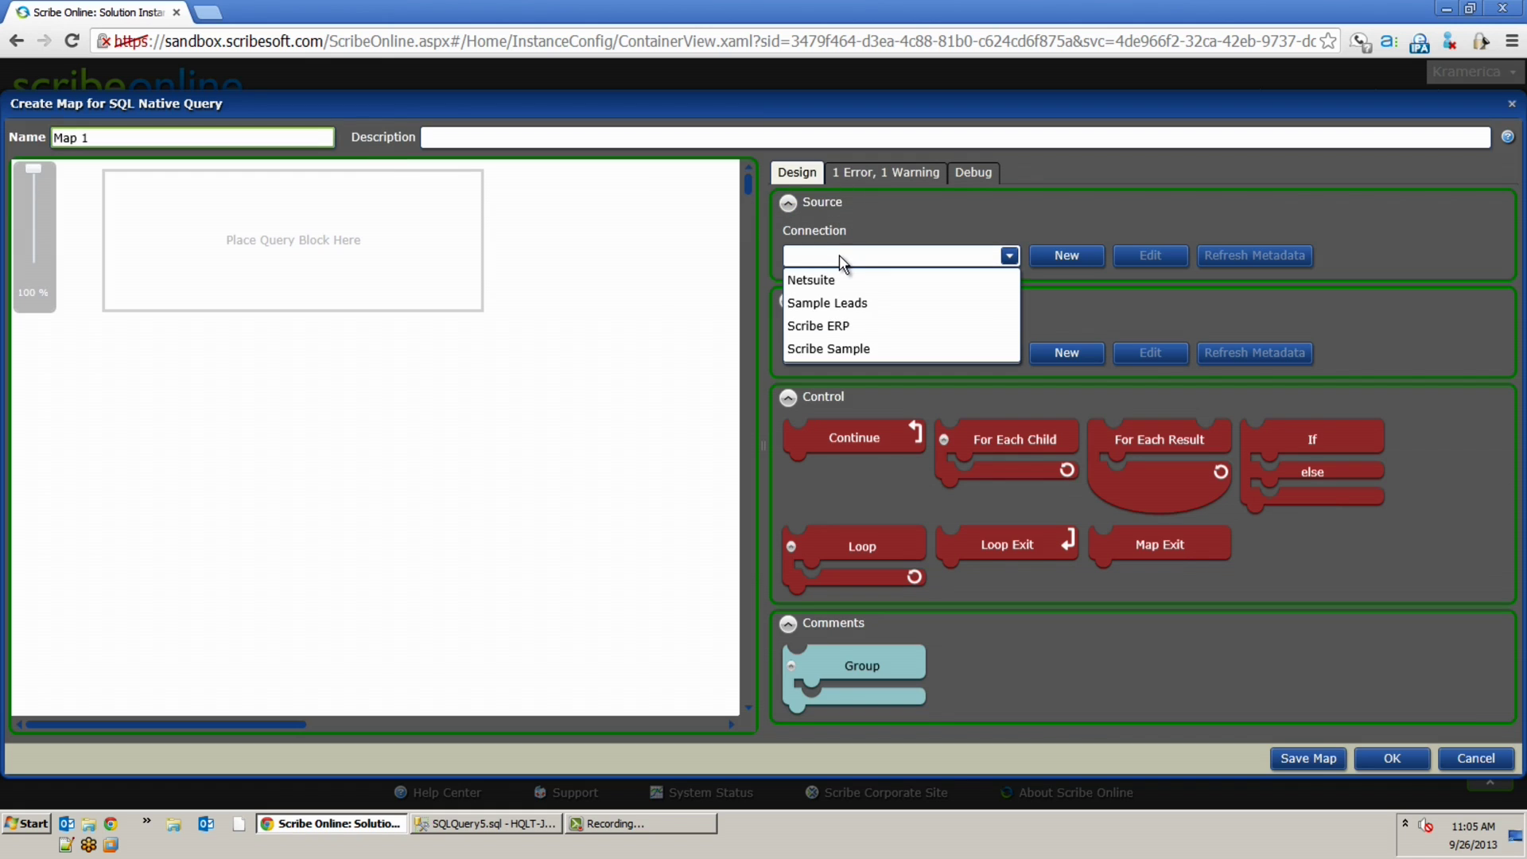
click(844, 326)
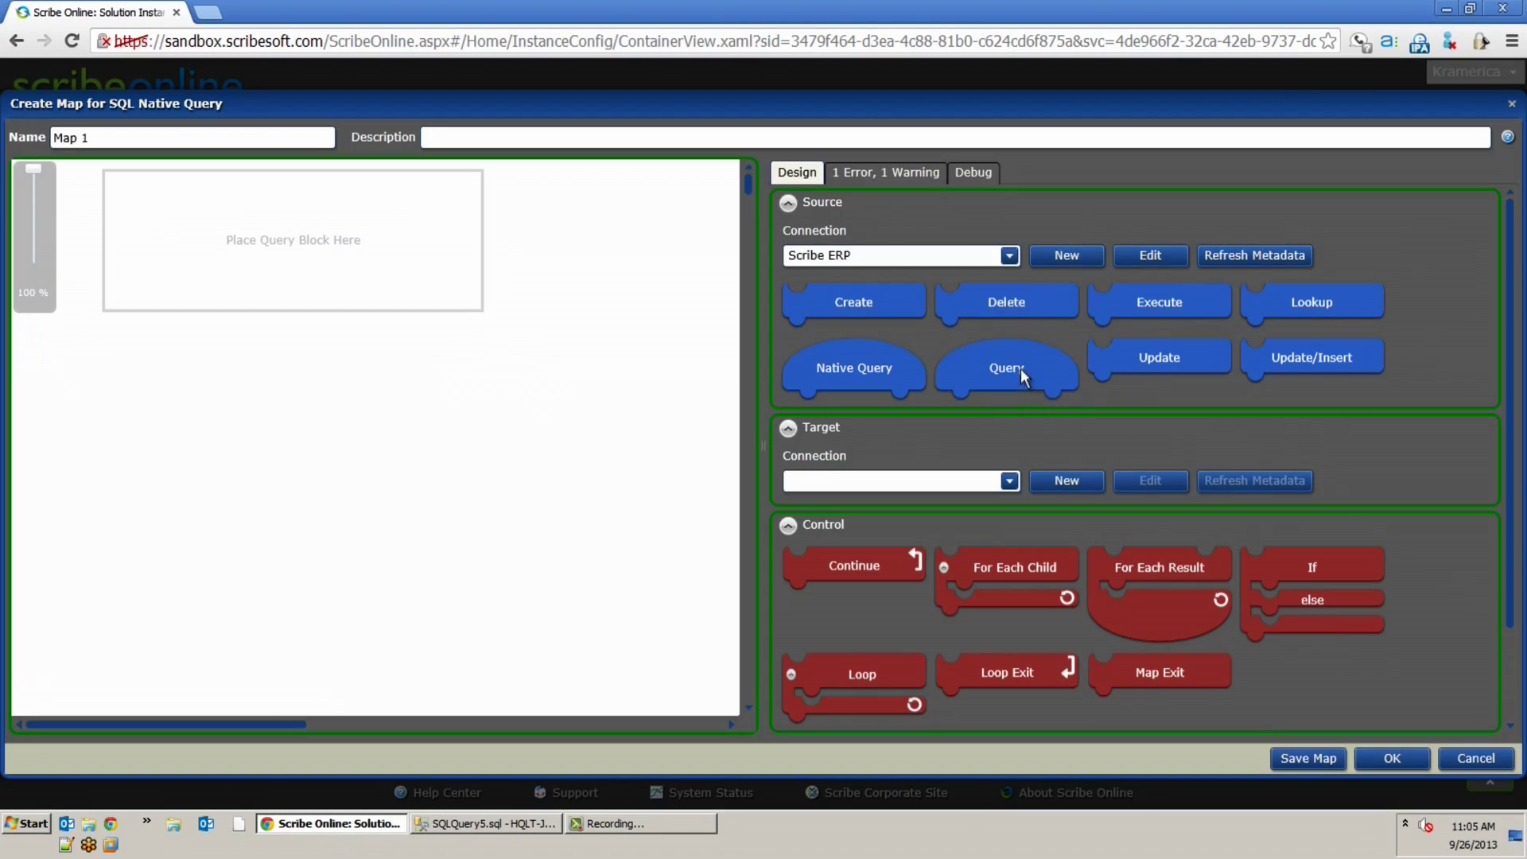
drag(1023, 377, 311, 245)
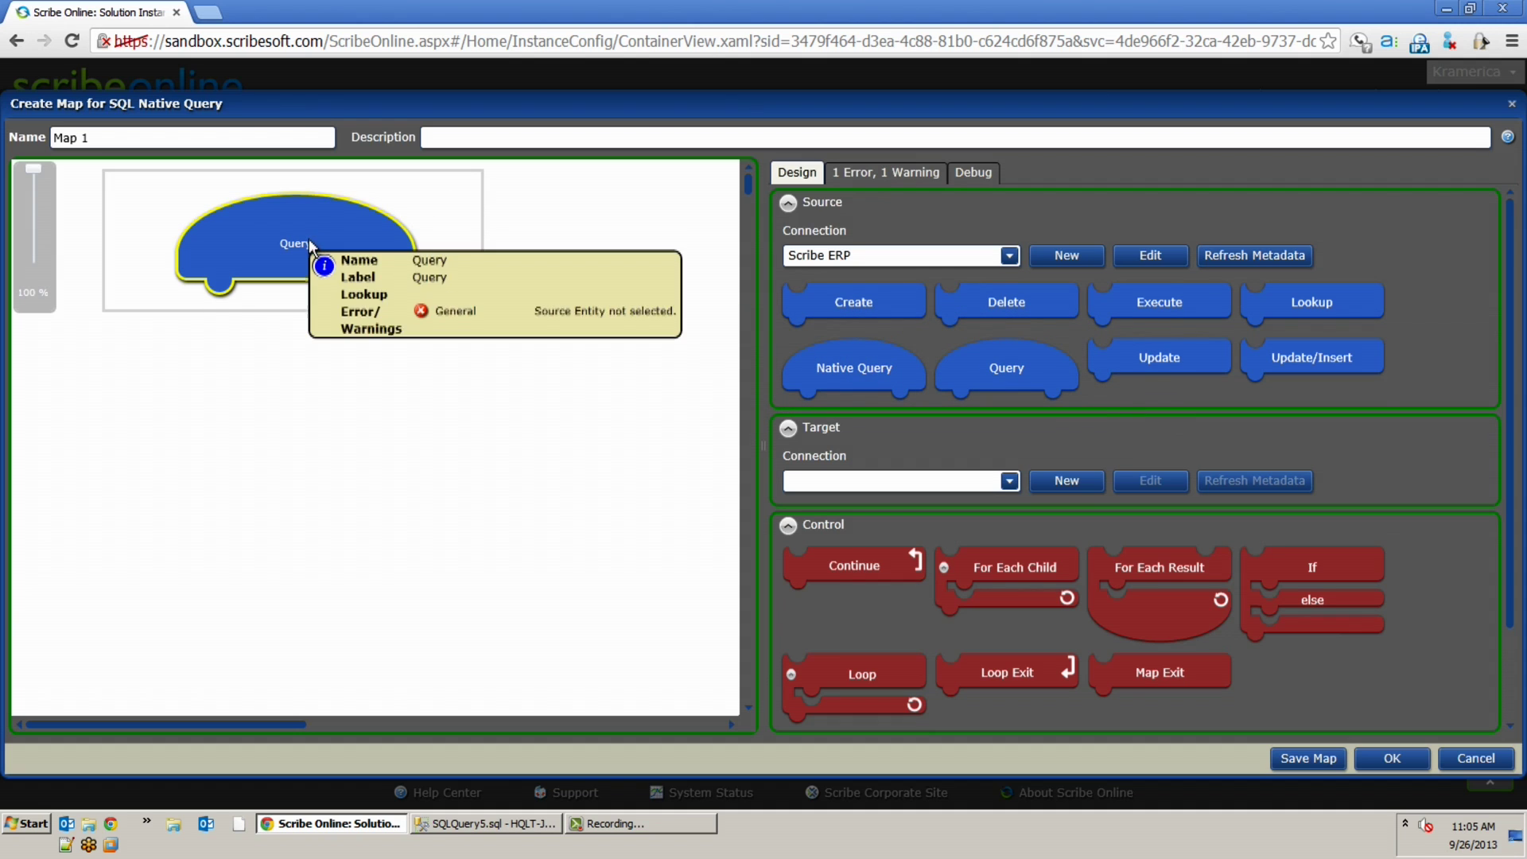
Step: Set the Query block's entity to Customers, making it Query Customers
double_click(309, 239)
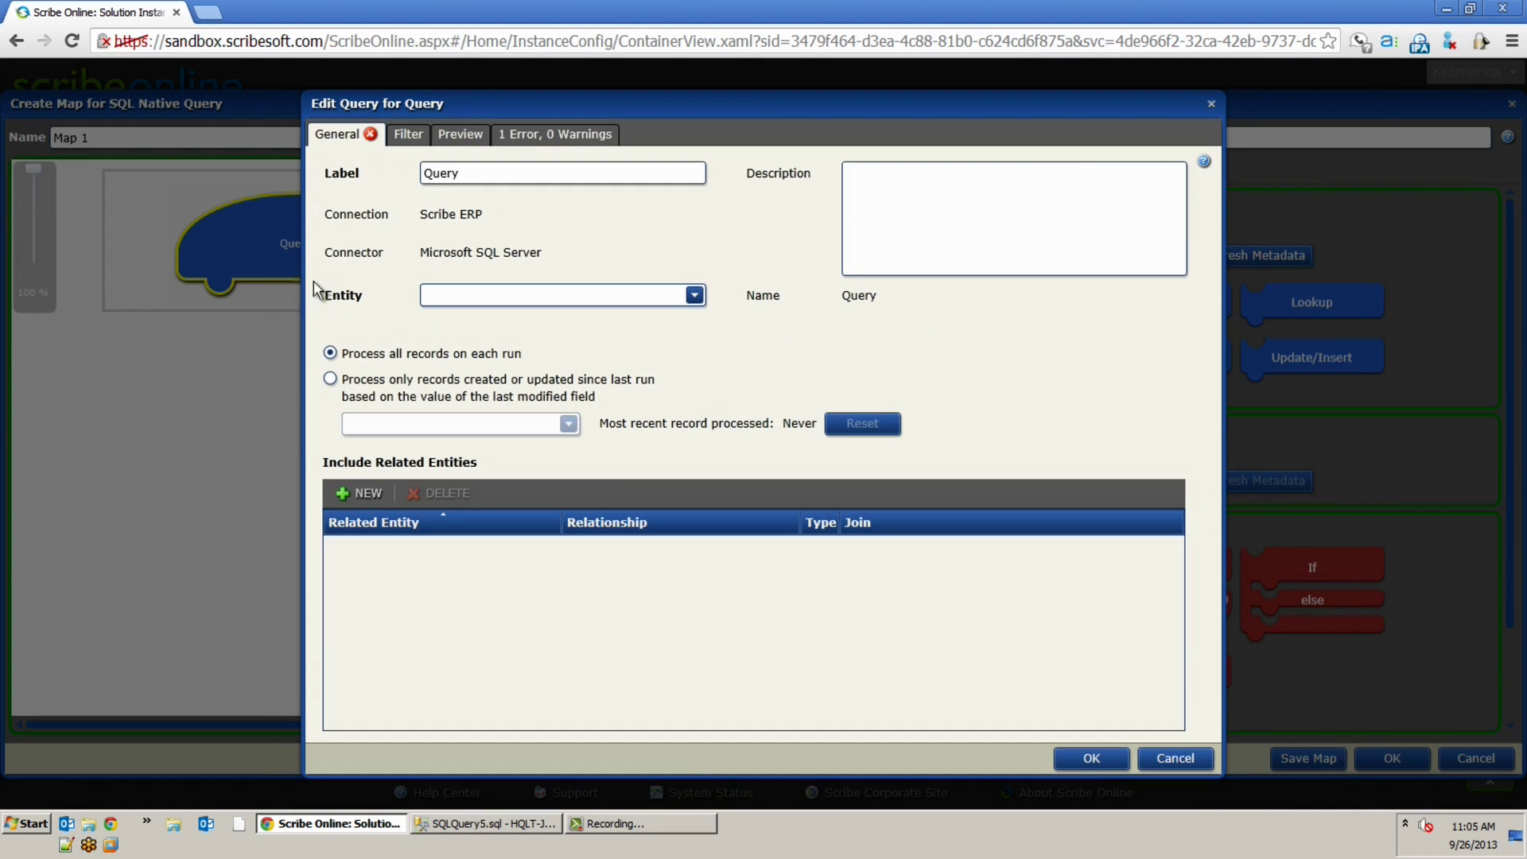
click(550, 296)
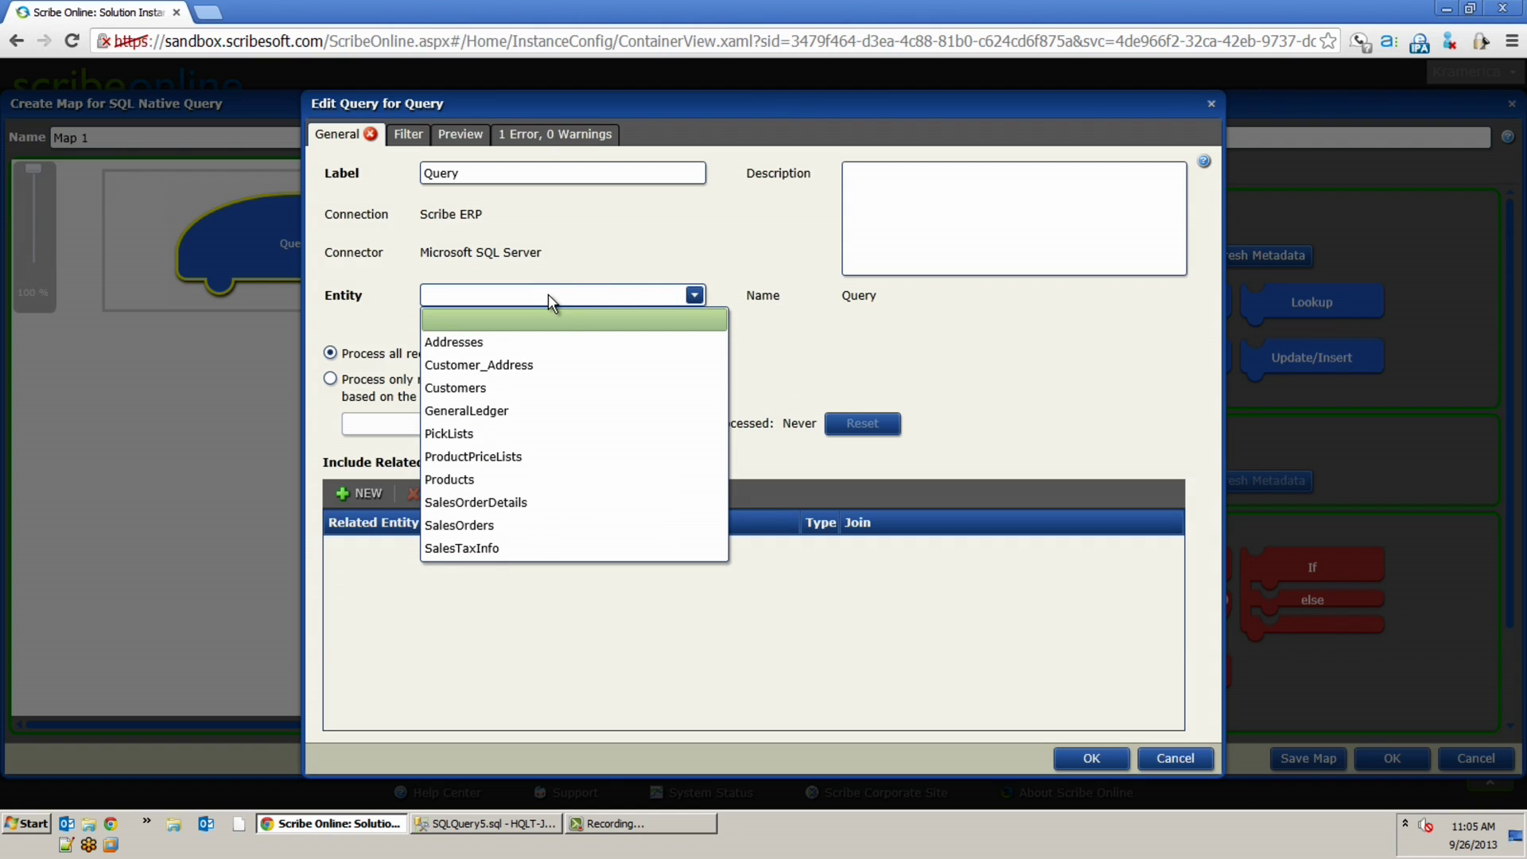
click(530, 388)
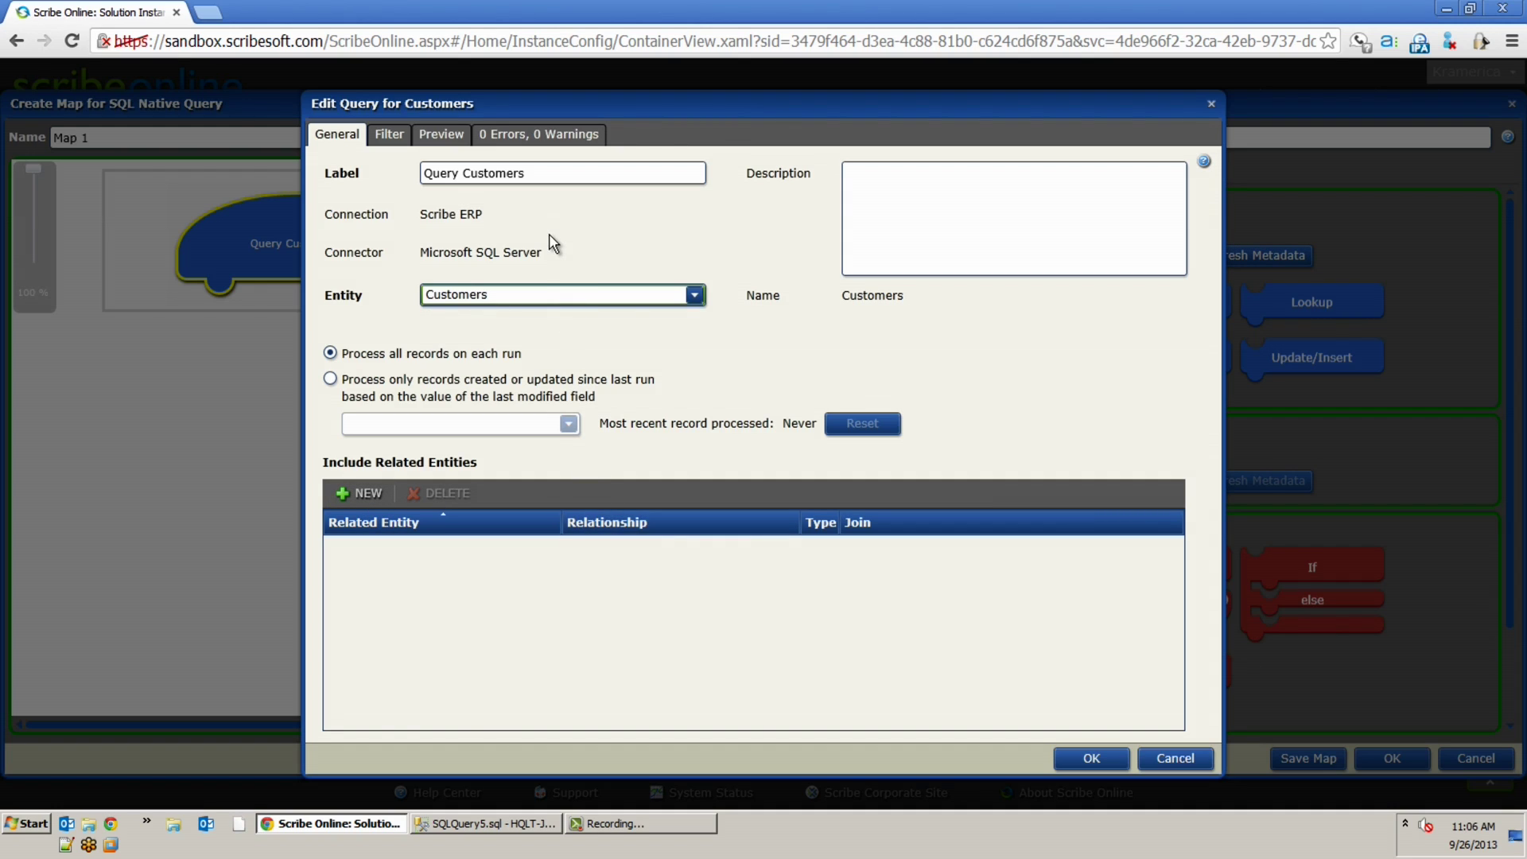
click(391, 138)
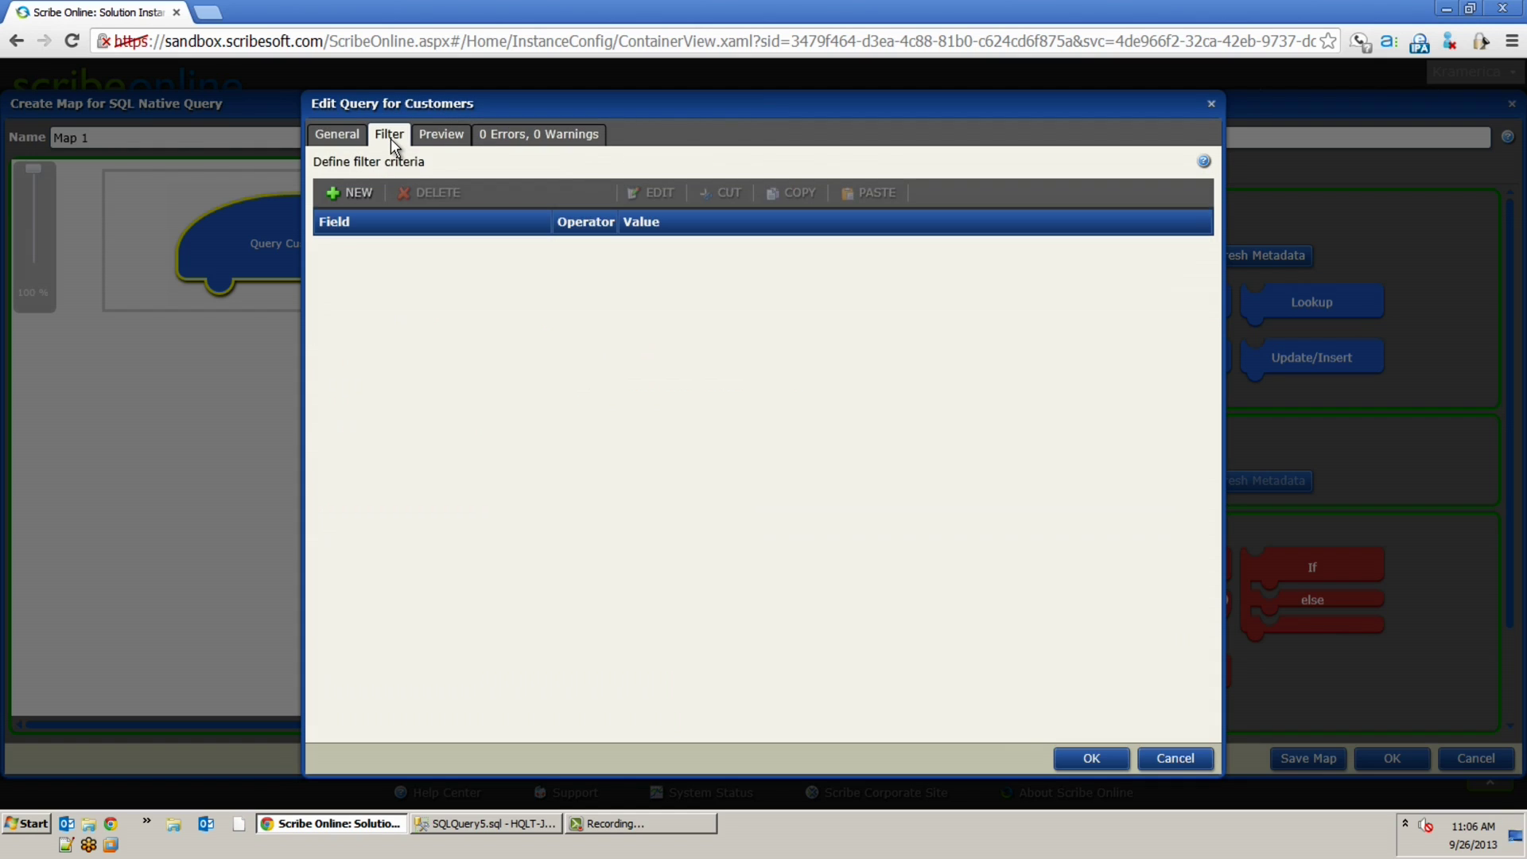
Step: Add a filter condition on CompanyName using the equals operator
click(344, 195)
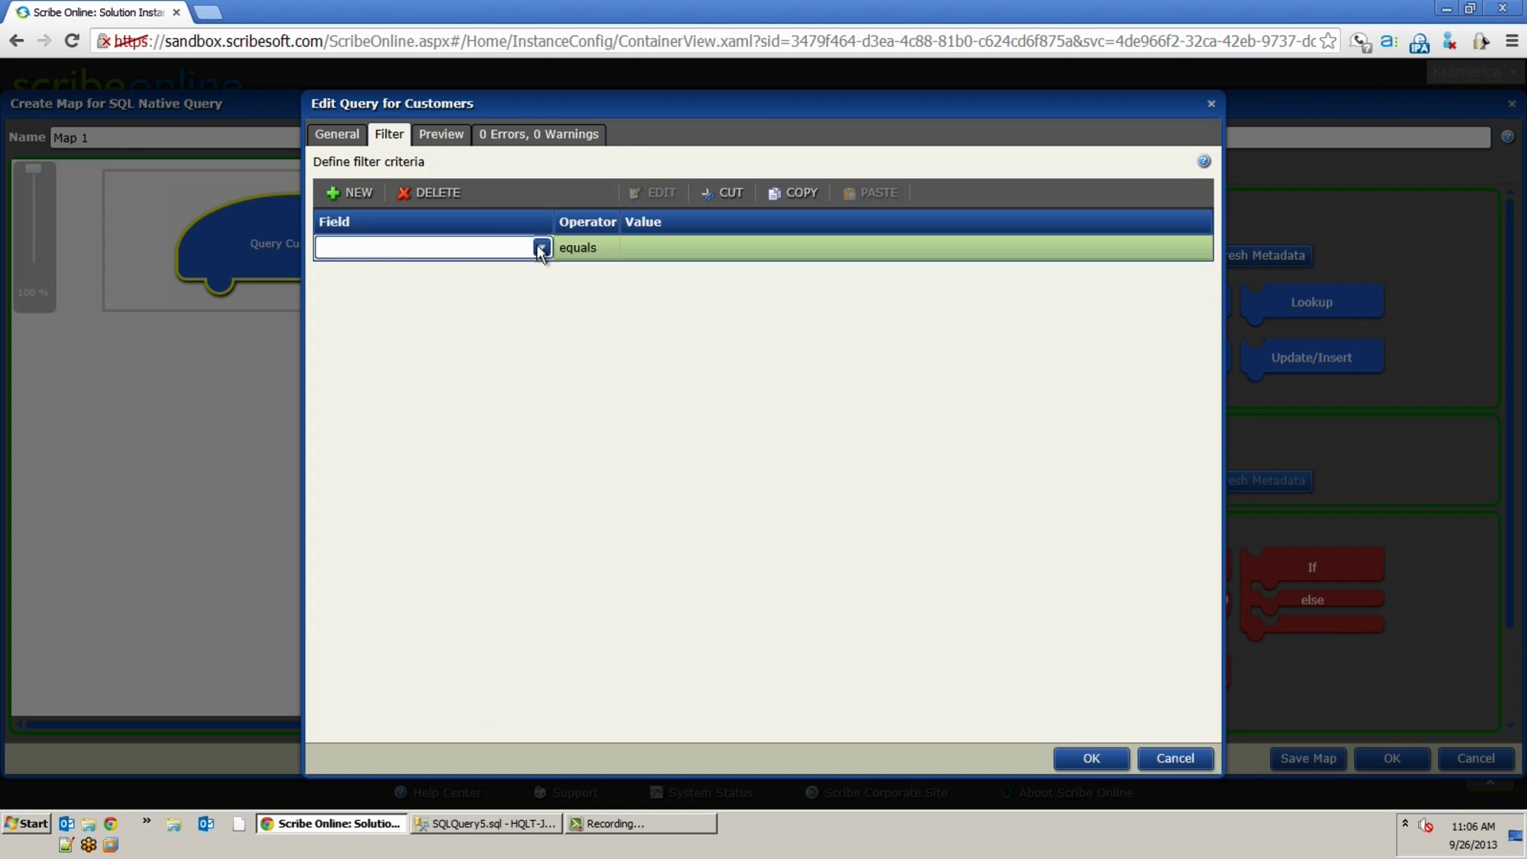
click(541, 250)
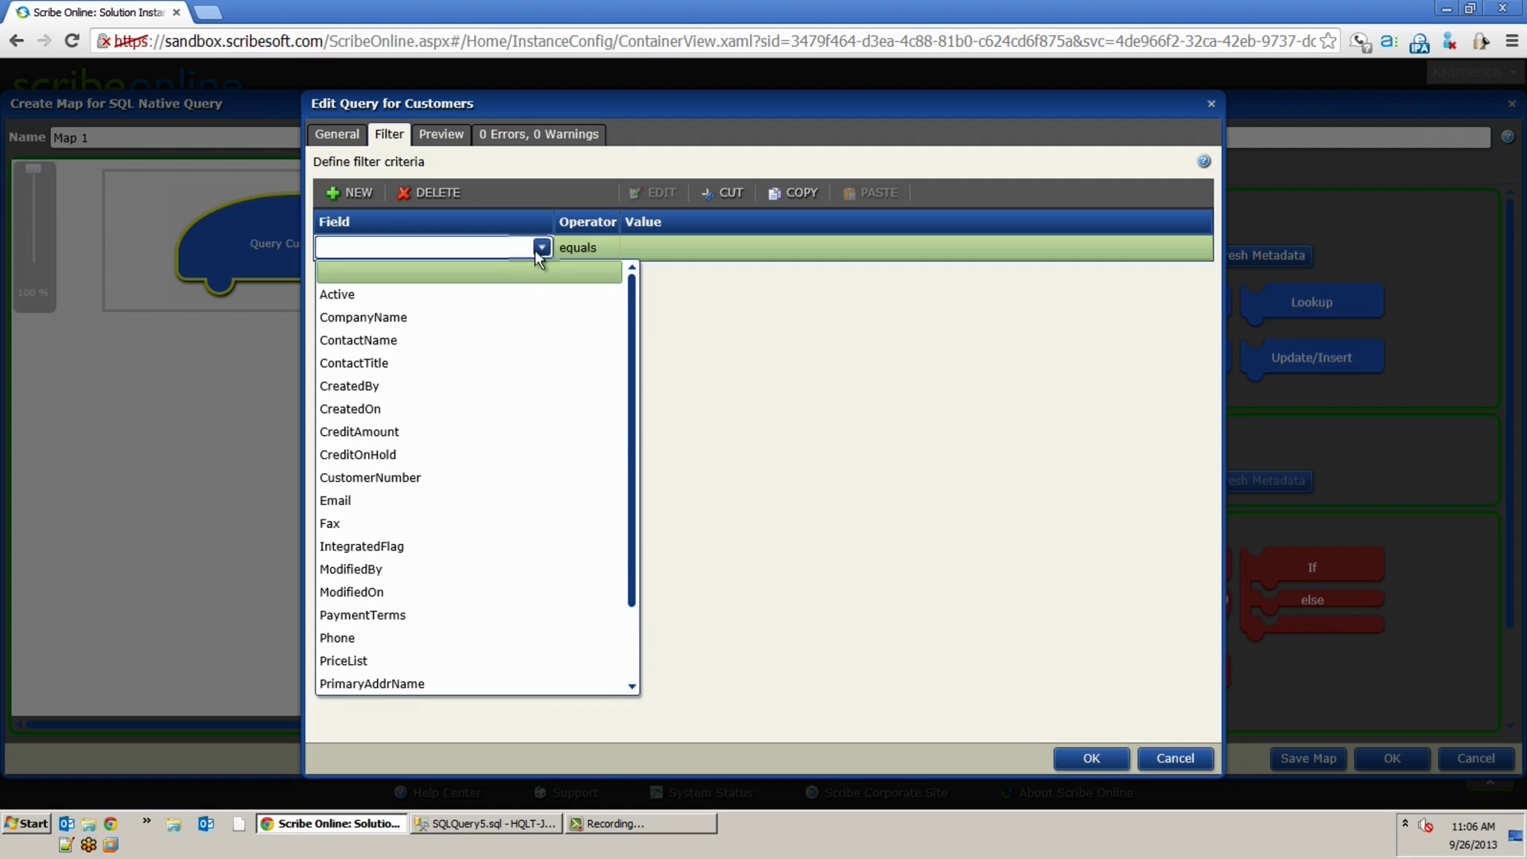
click(470, 319)
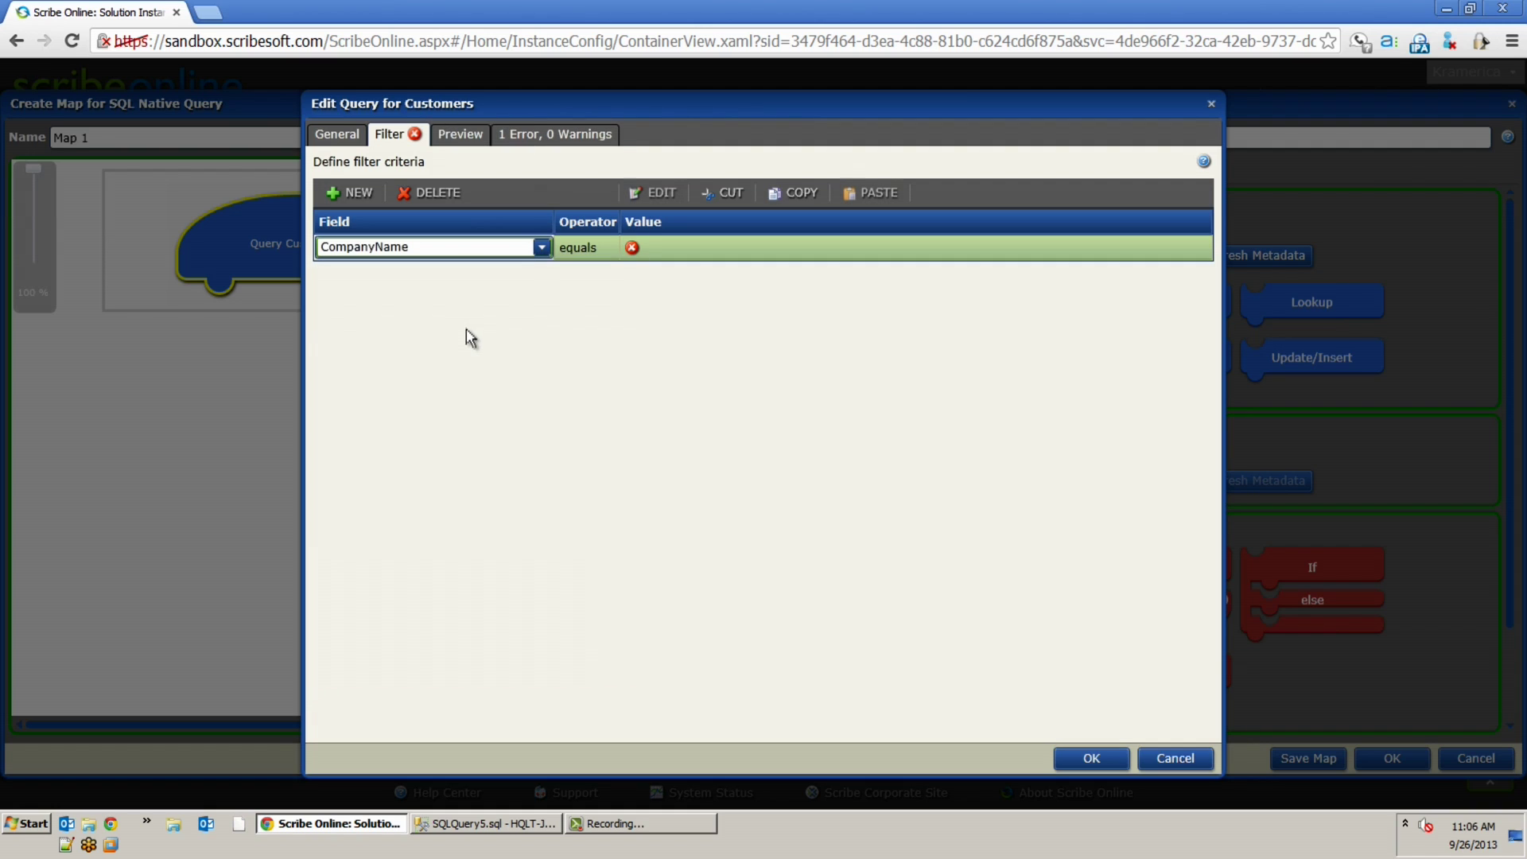
click(602, 250)
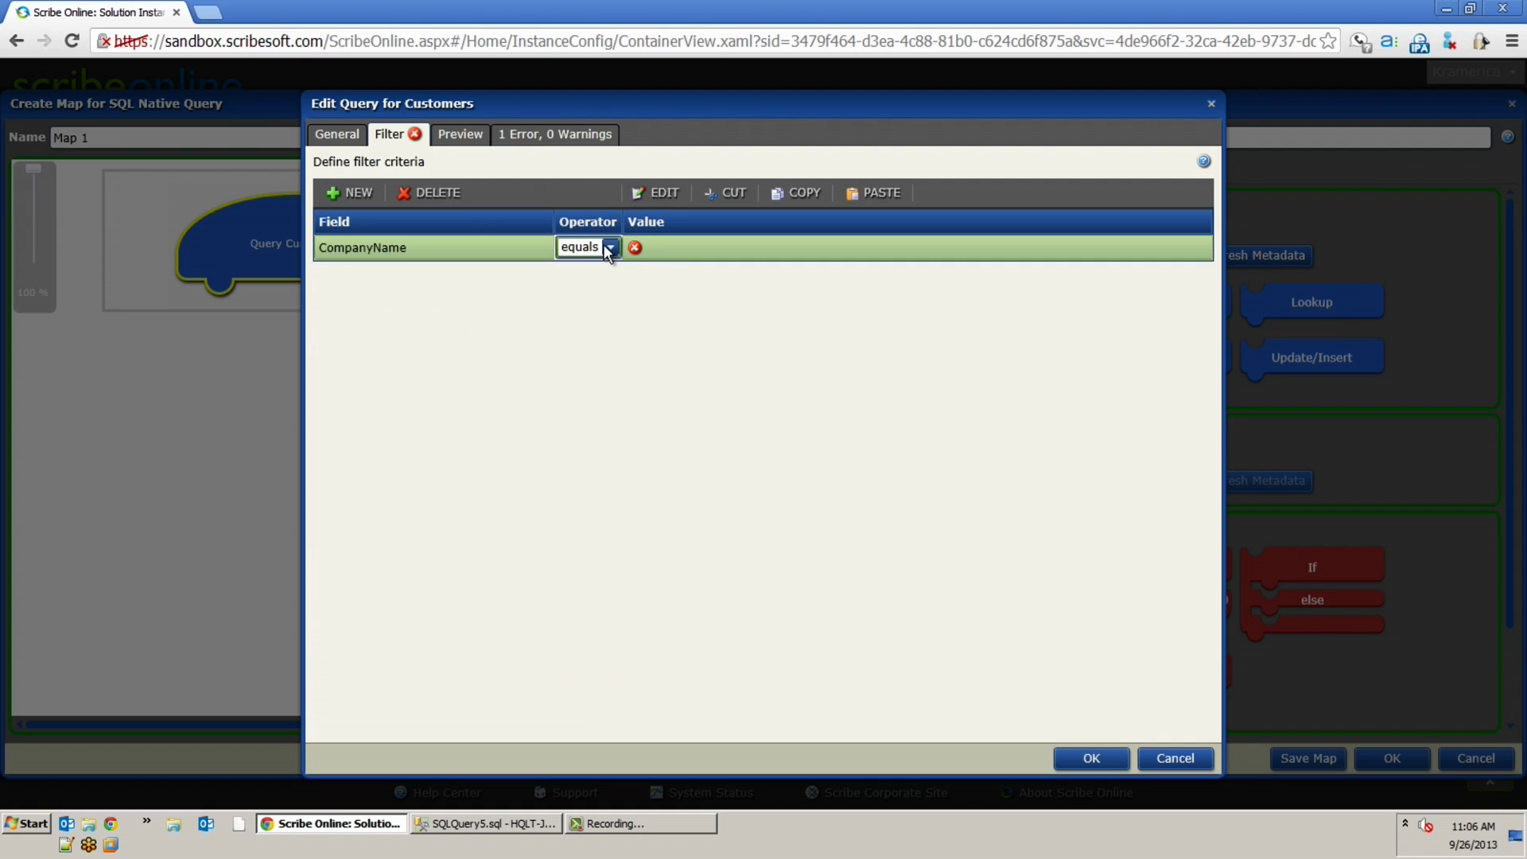
click(611, 247)
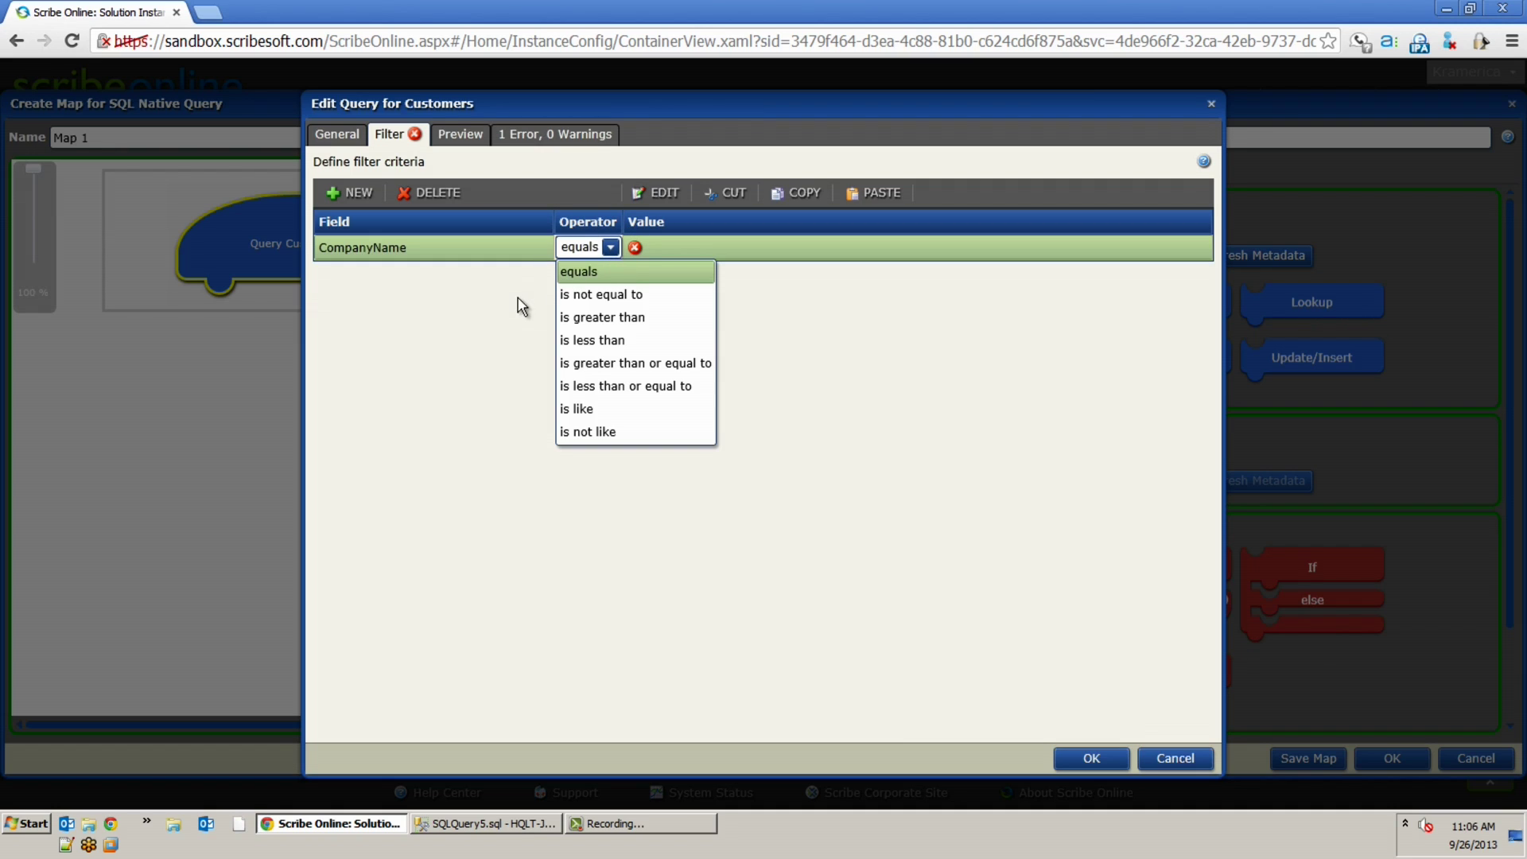
click(491, 312)
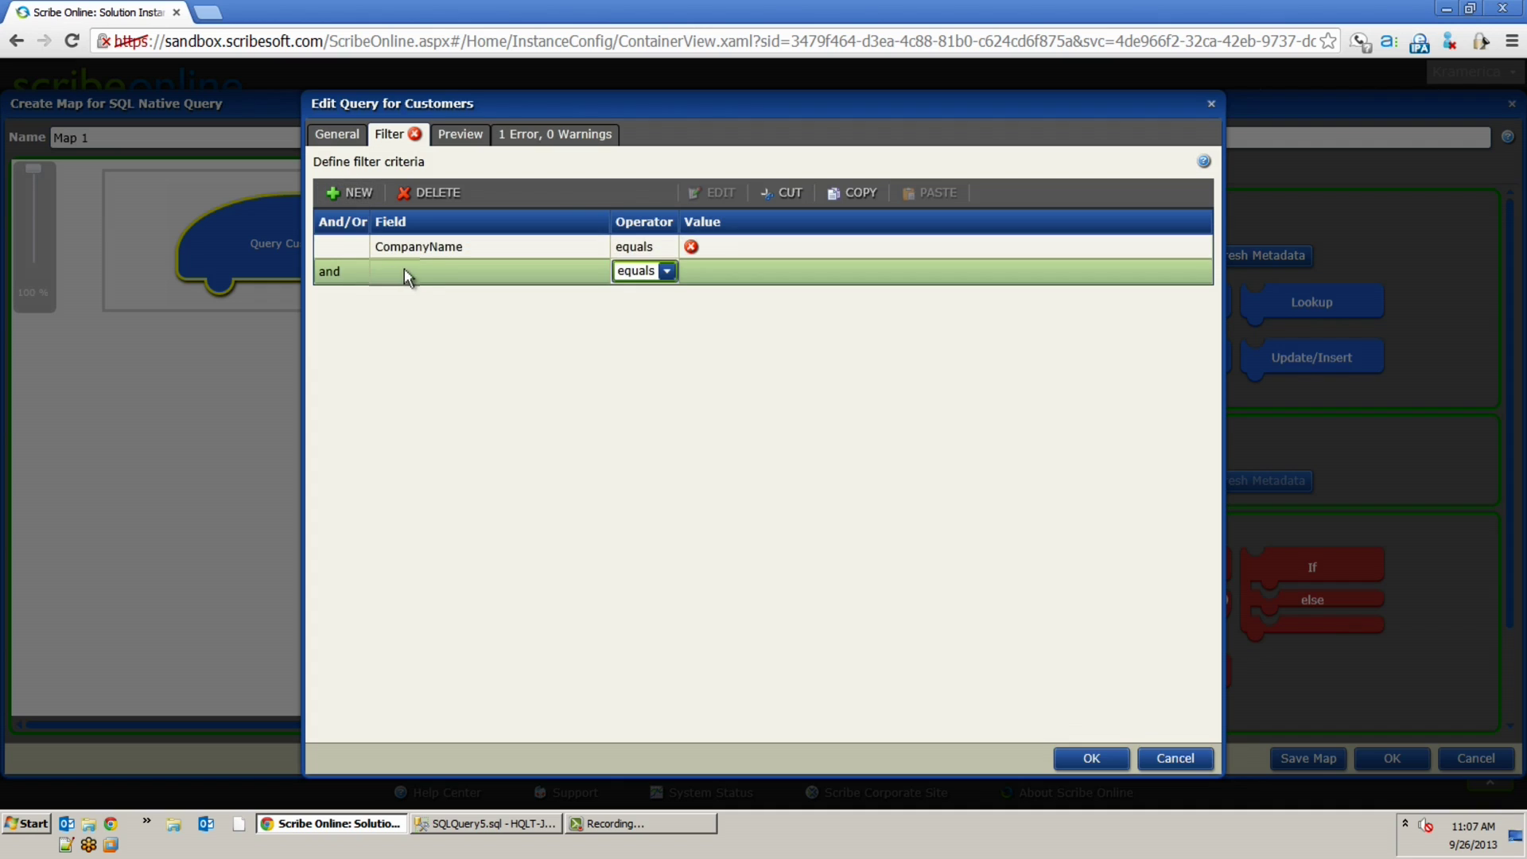
Step: Add a second filter row joined to the first with 'and'
click(471, 268)
click(356, 274)
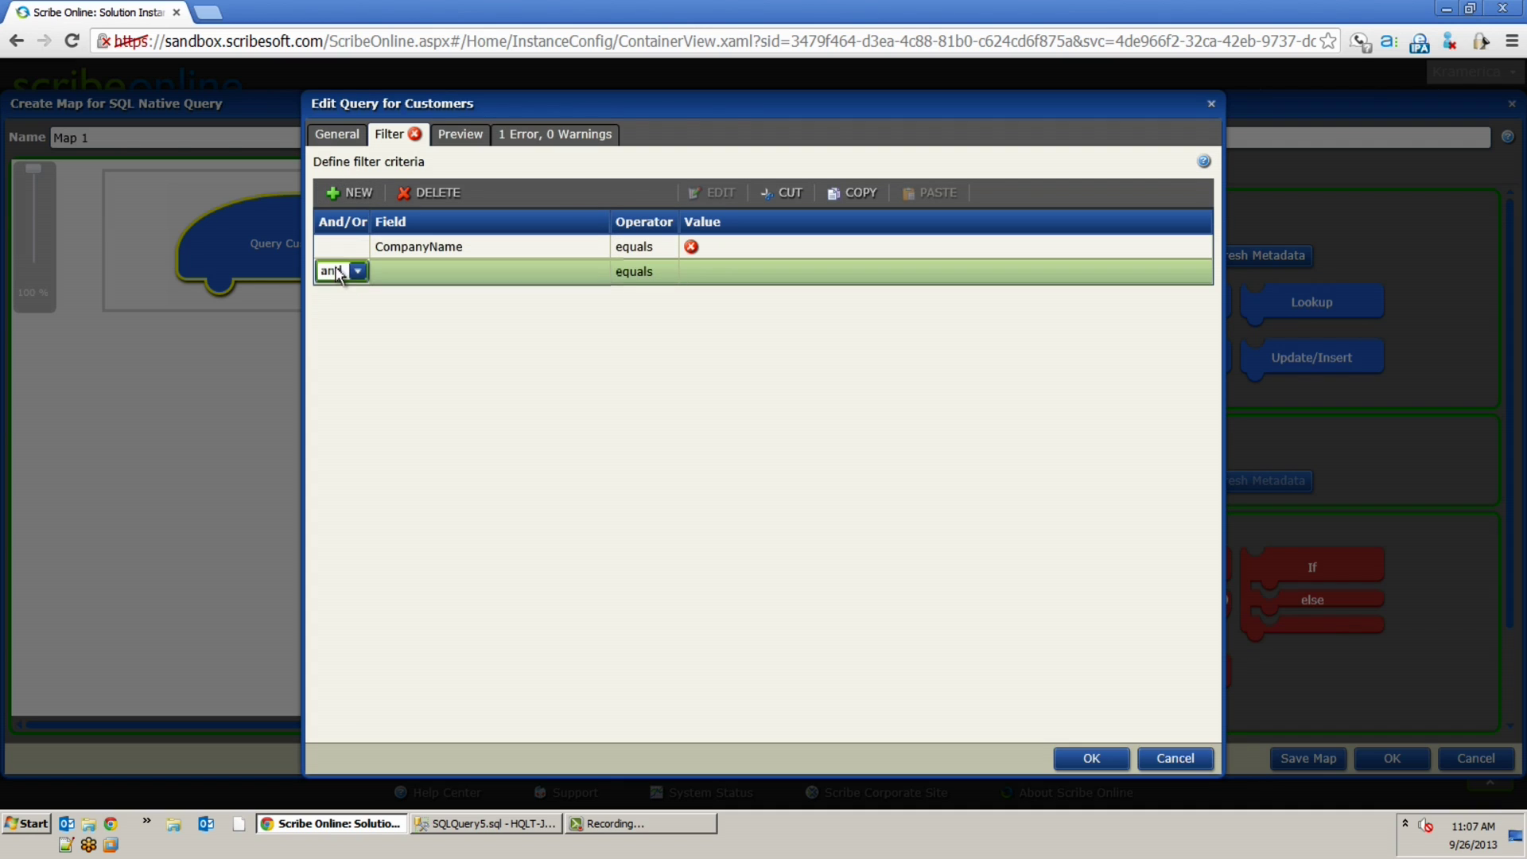
click(358, 272)
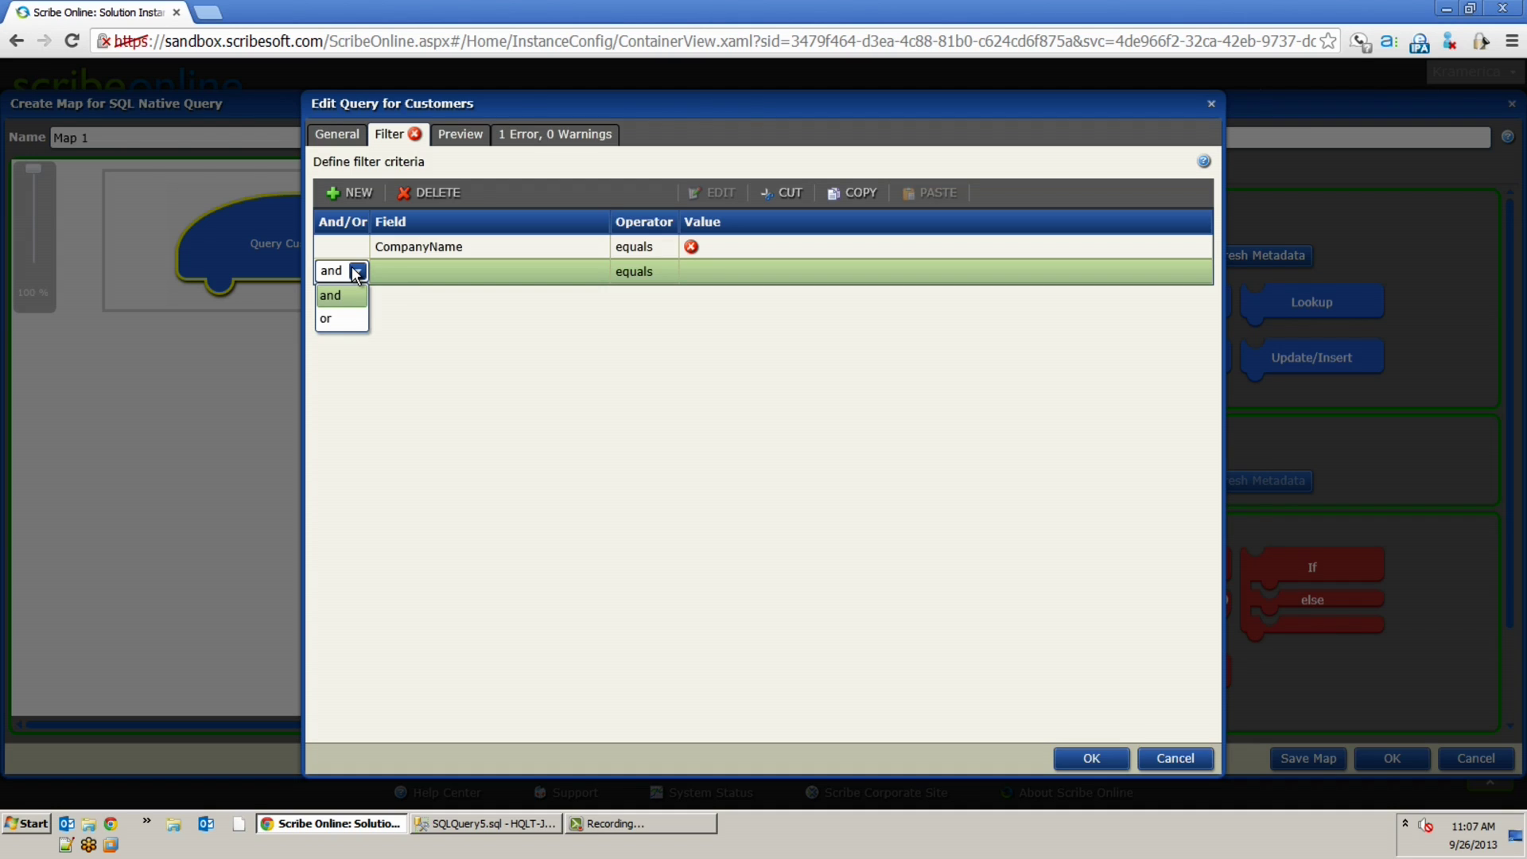
click(434, 319)
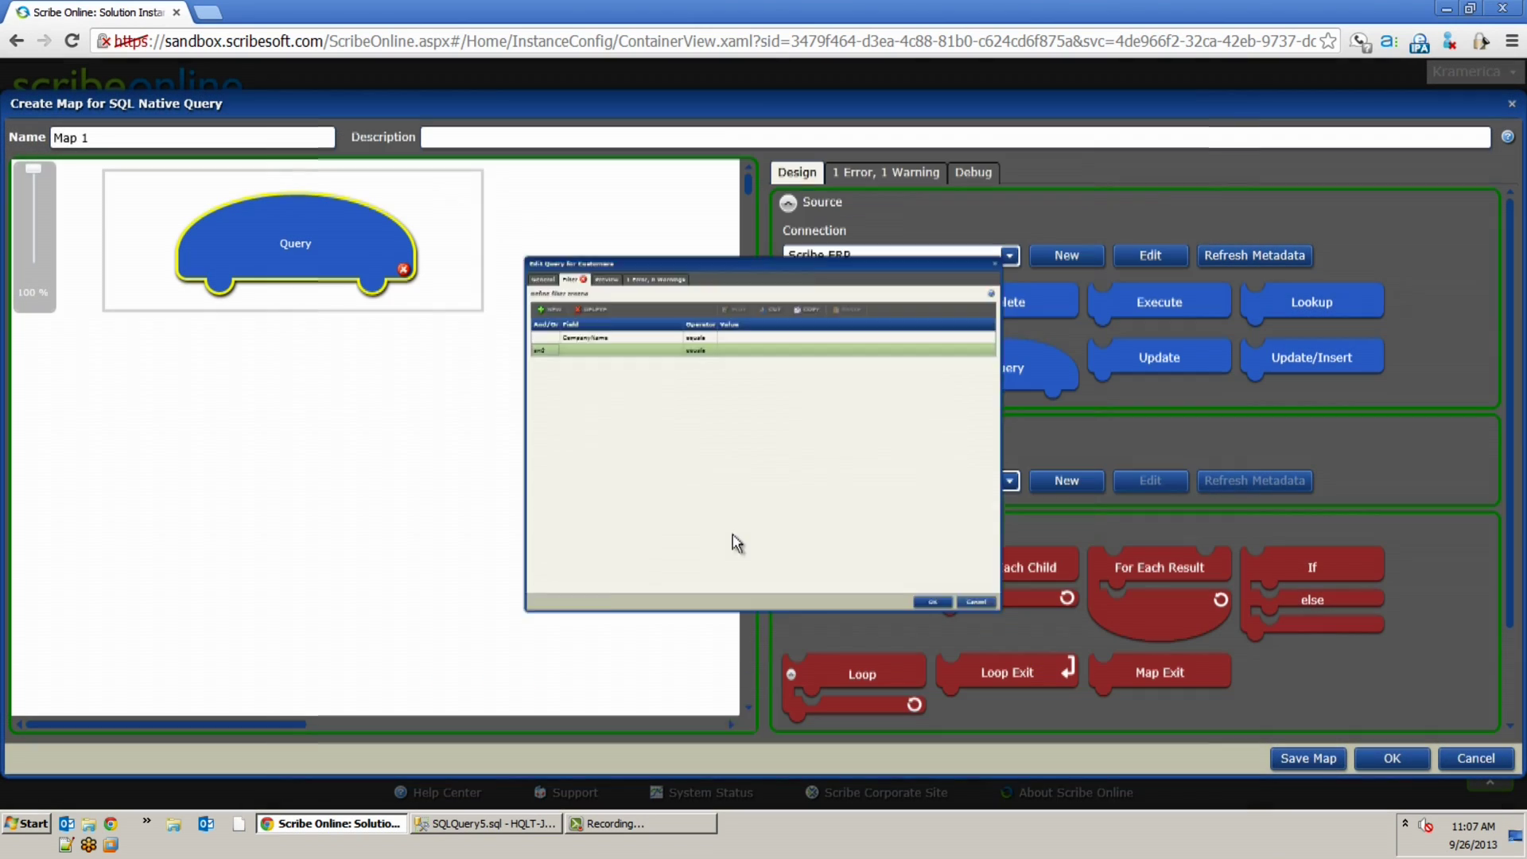
Step: Delete the Query block and put a Native Query block in its slot
mouse_move(295, 240)
drag(295, 239, 1026, 358)
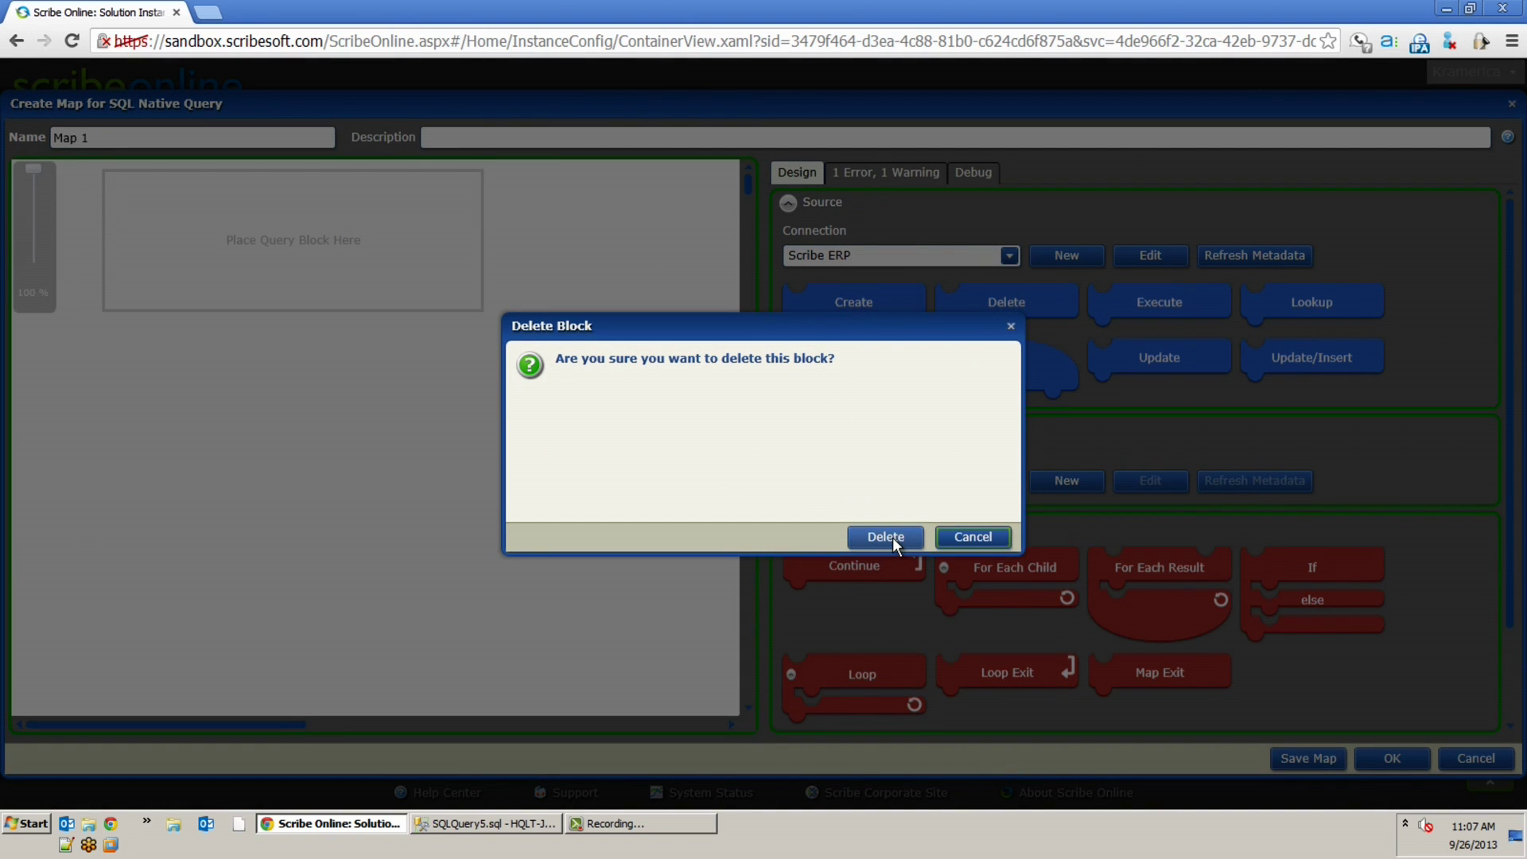
click(885, 537)
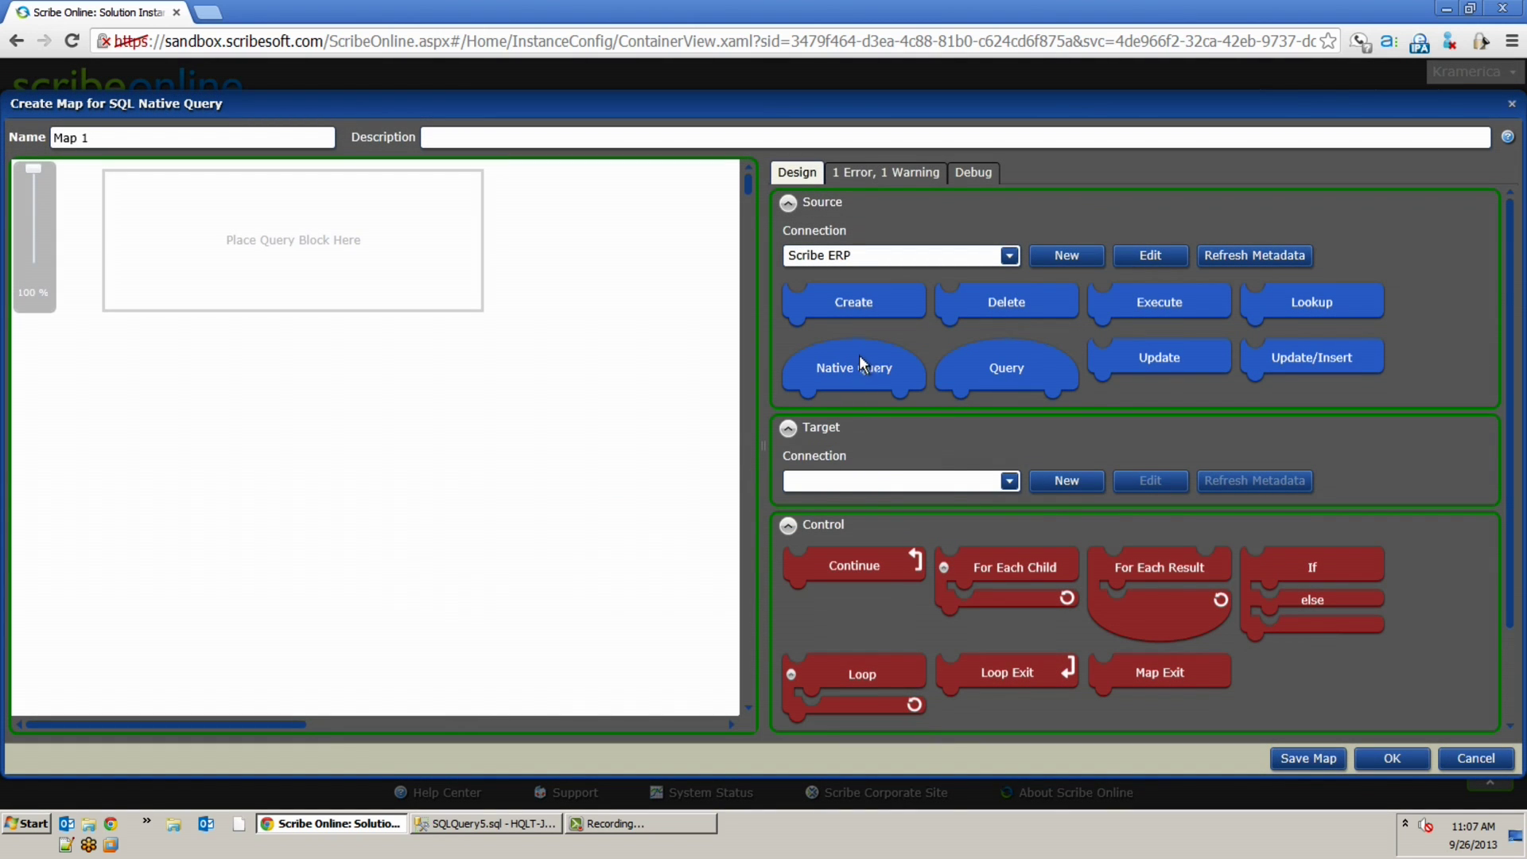
drag(862, 359, 295, 219)
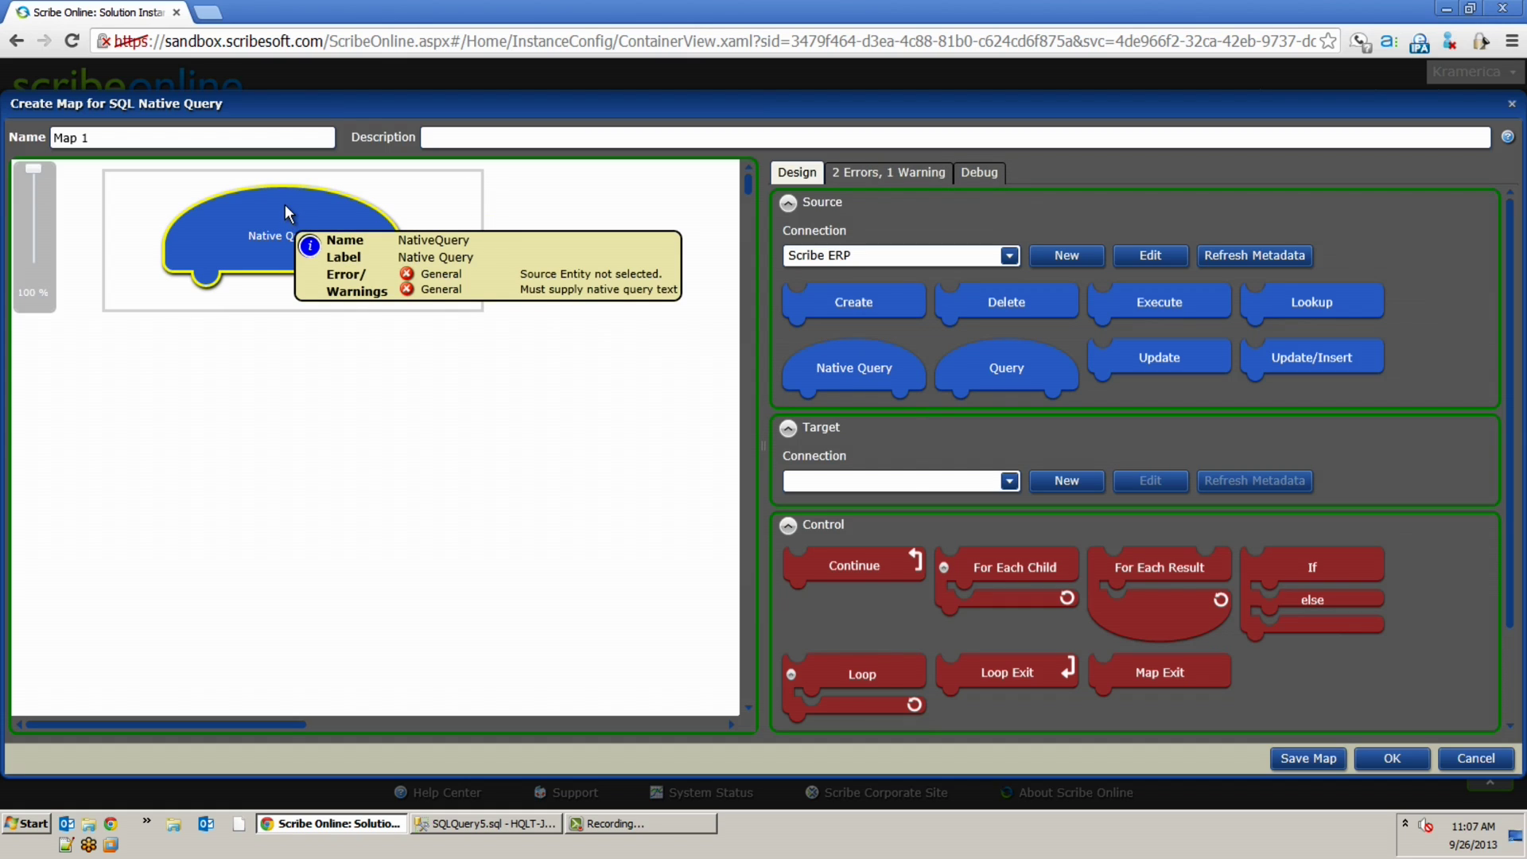
double_click(286, 204)
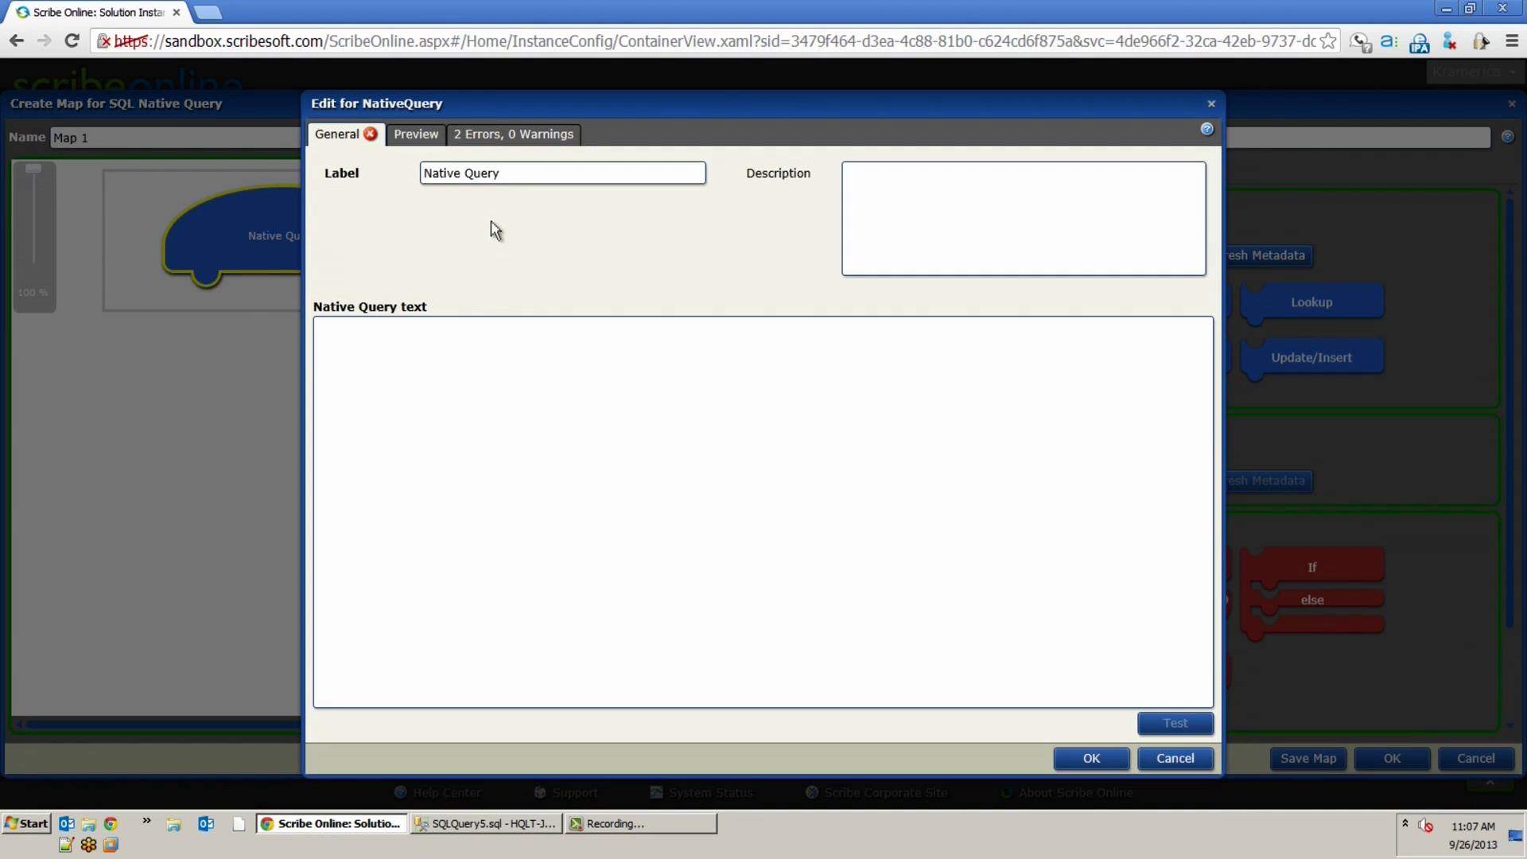
Step: Enter 'Select * from Customers' as the Native Query text
click(525, 173)
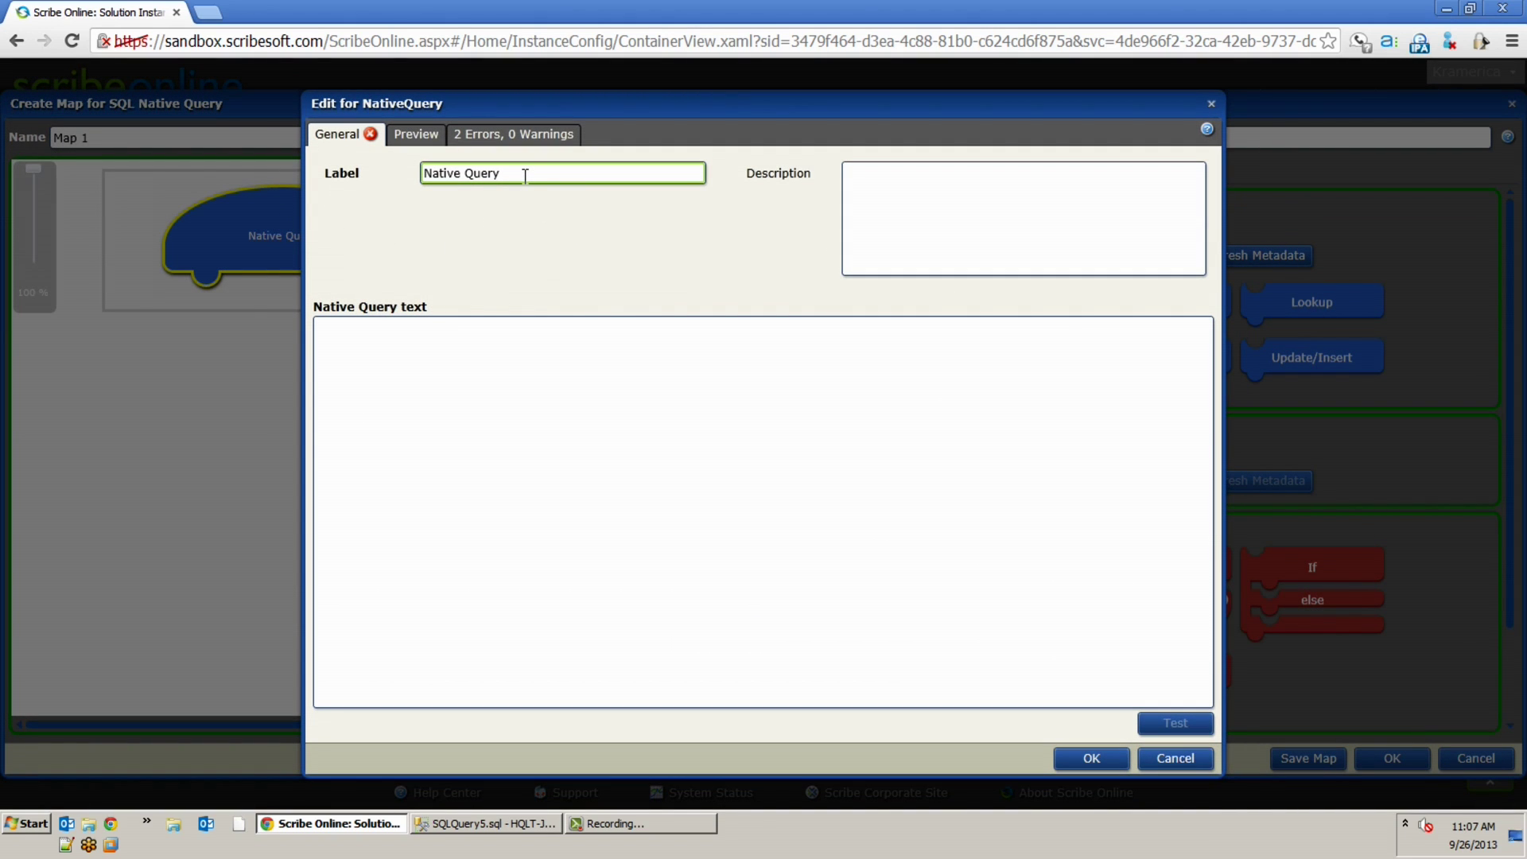
click(428, 371)
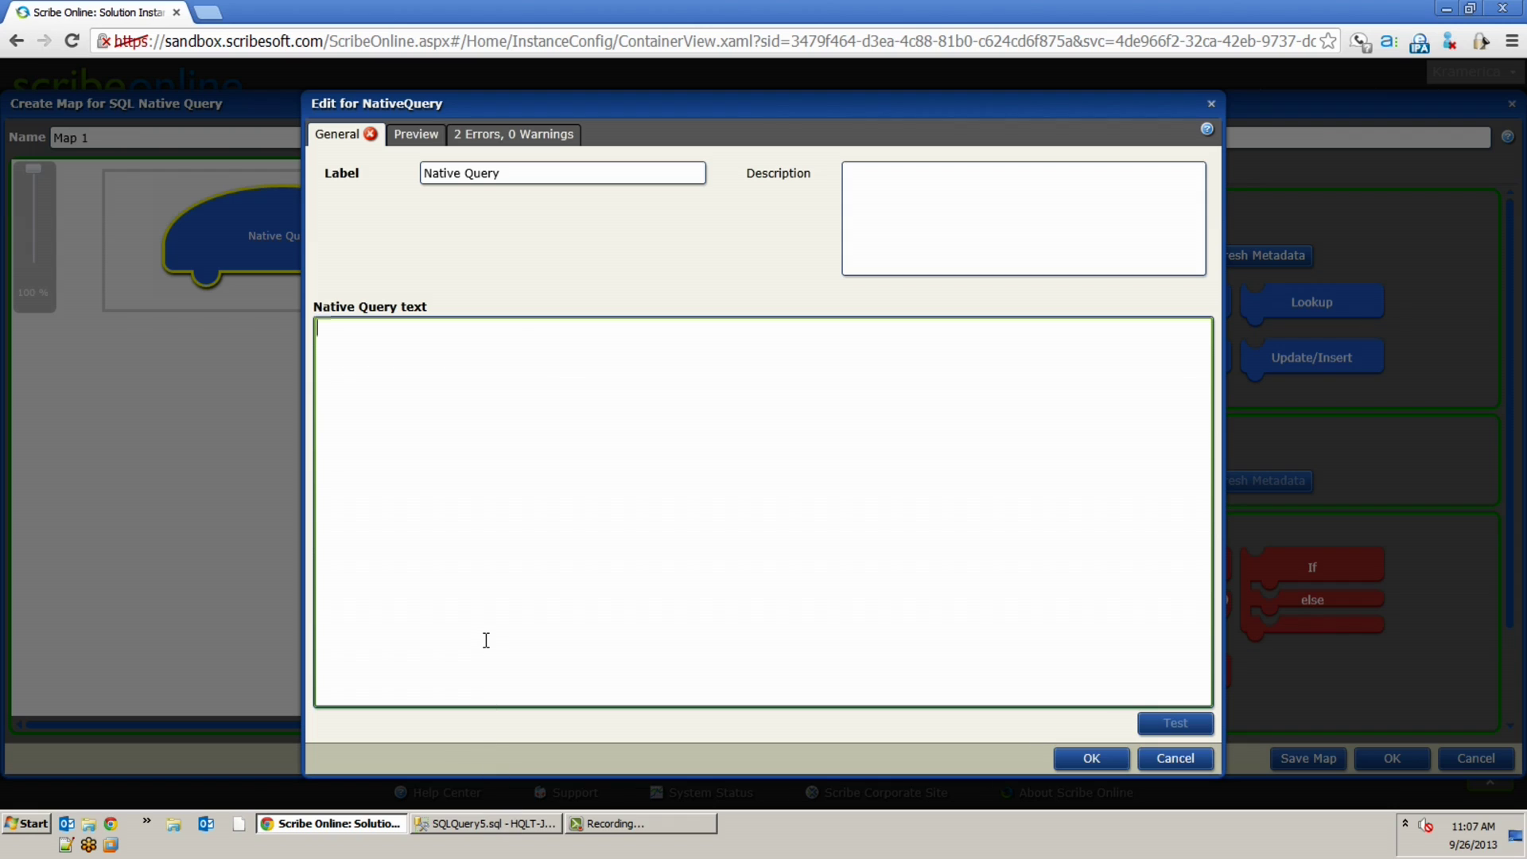
text(Select * from Customers)
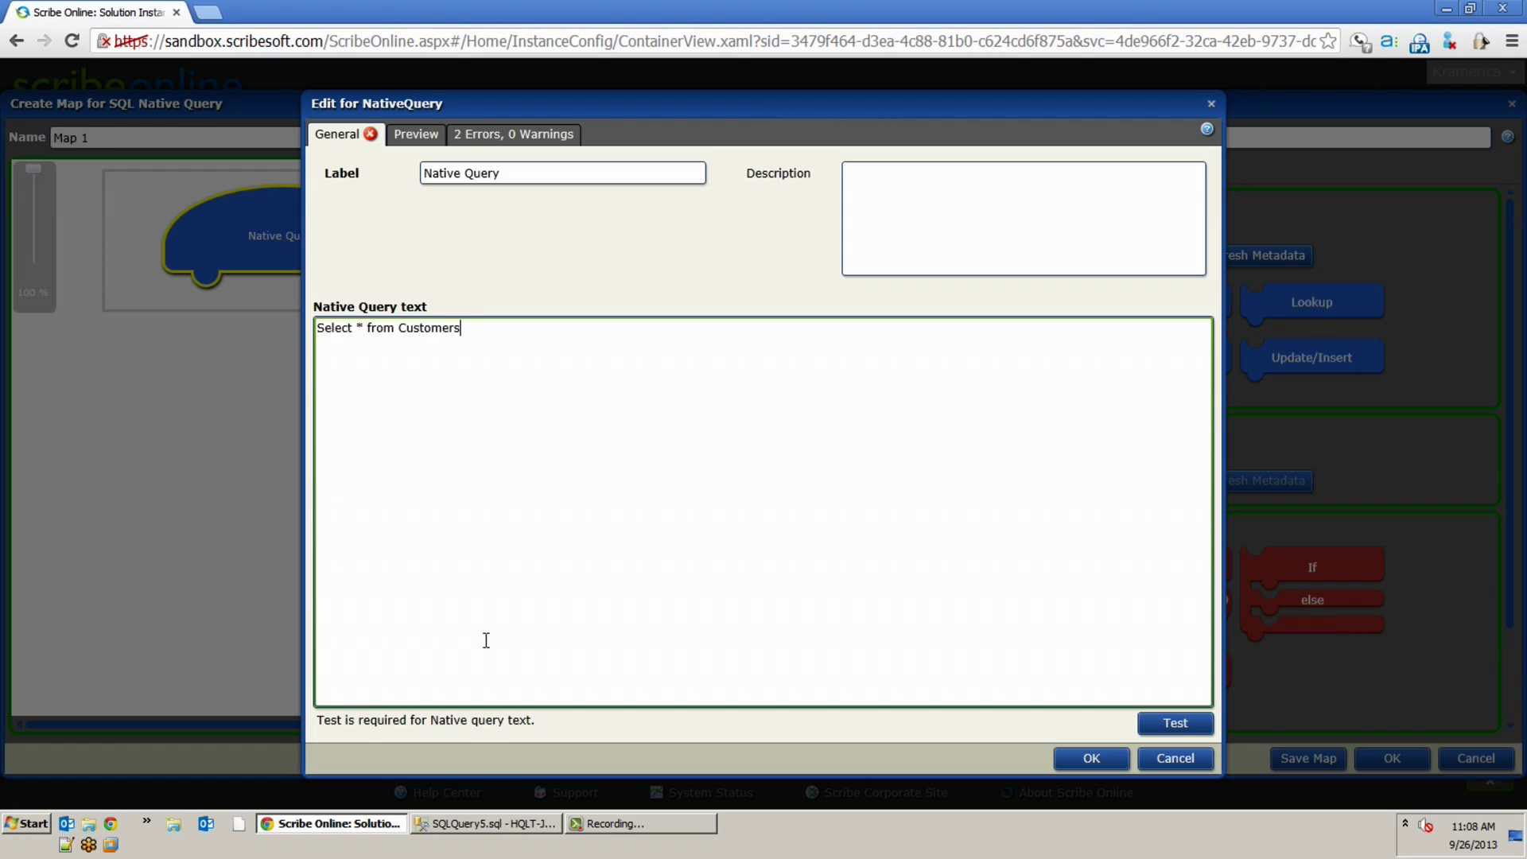
click(476, 823)
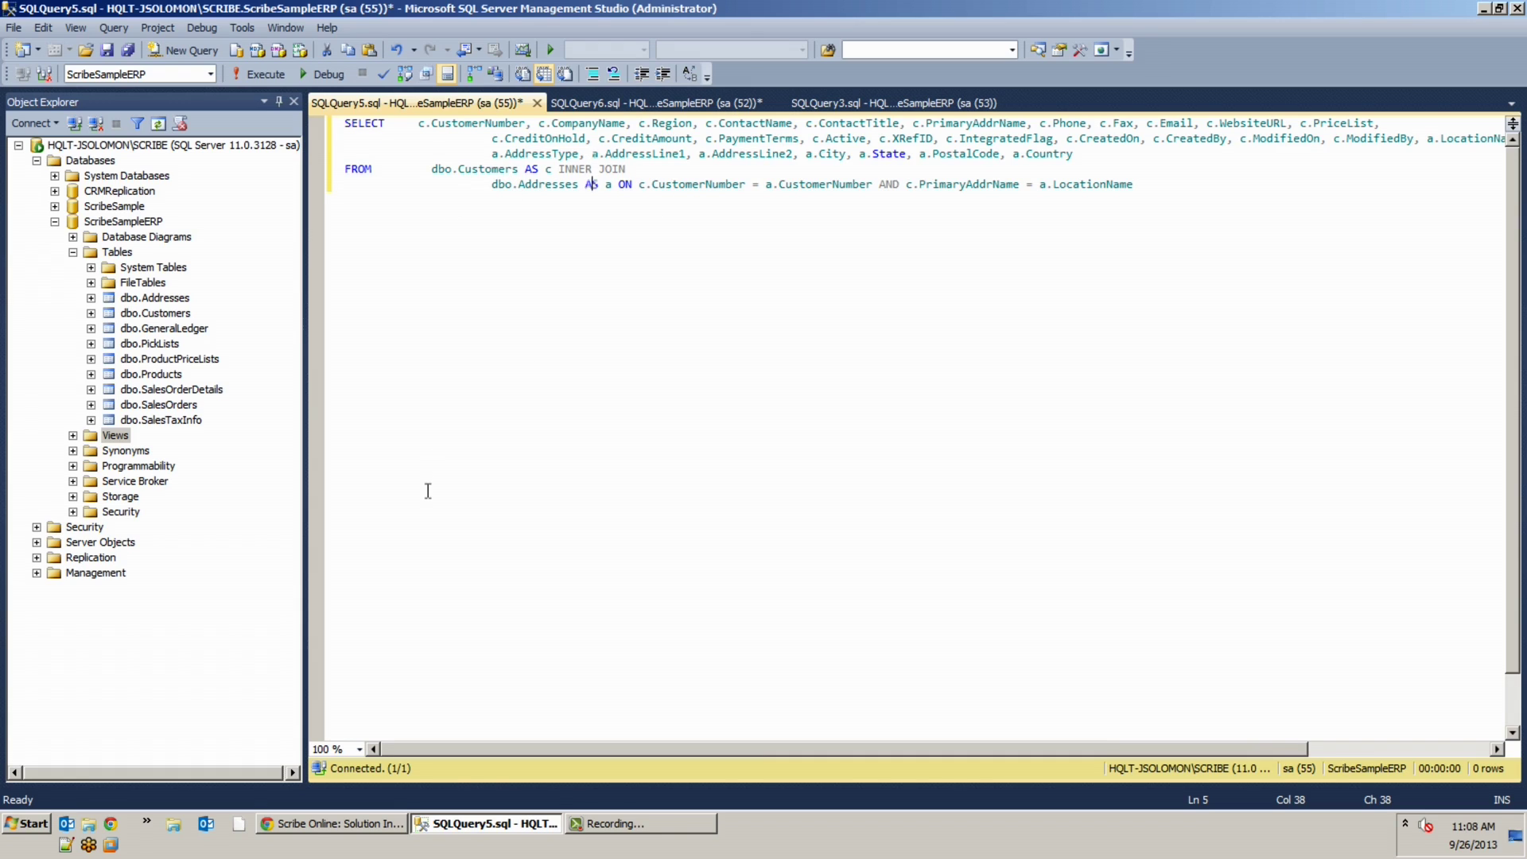
Step: Execute the Customers–Addresses join in SQL Server Management Studio (31 rows) and select its text
click(278, 76)
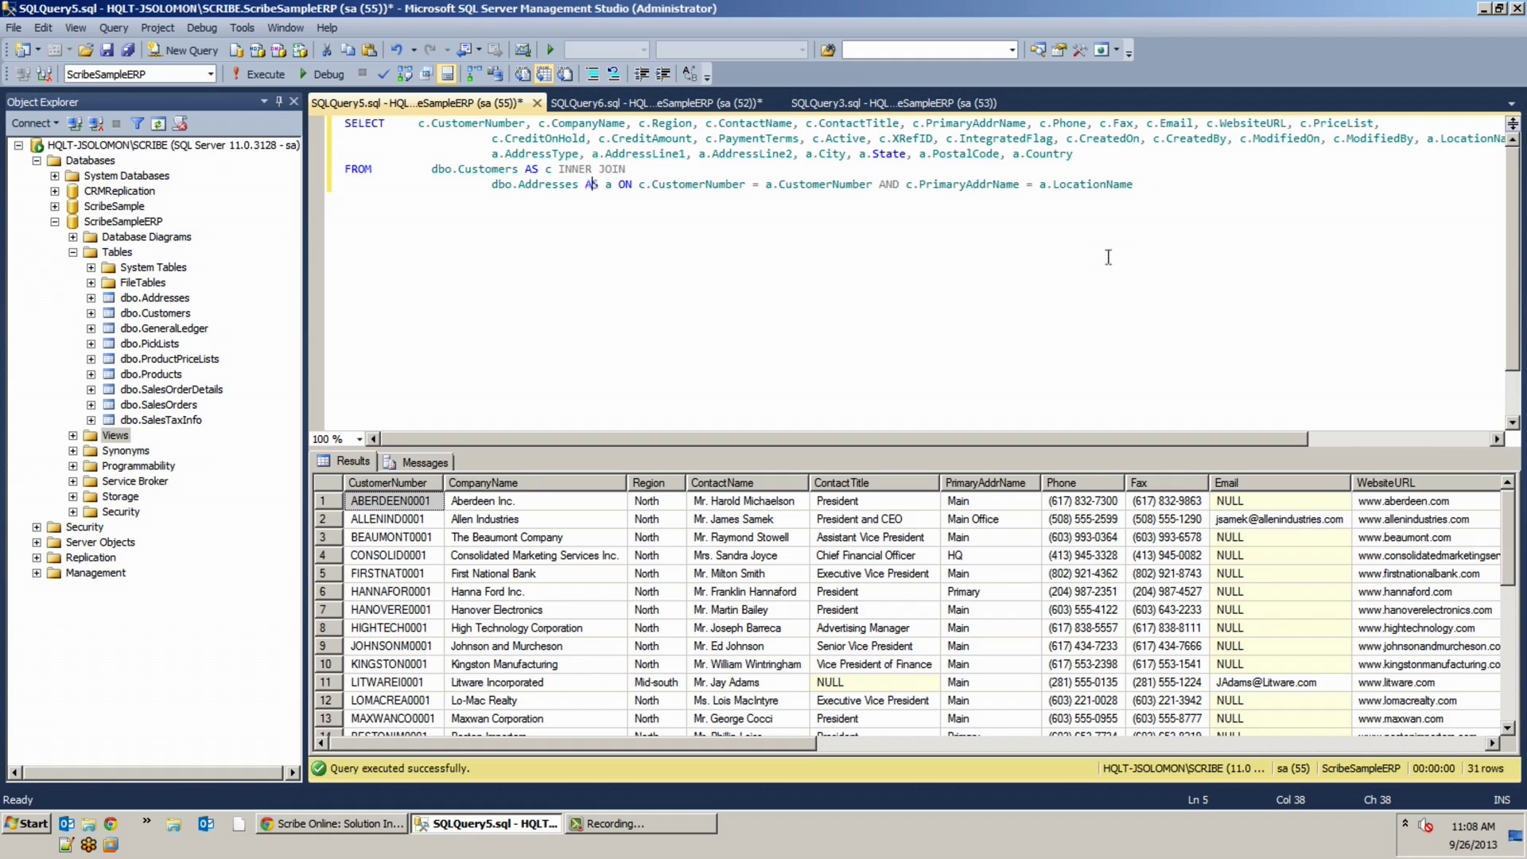
drag(1145, 179, 336, 113)
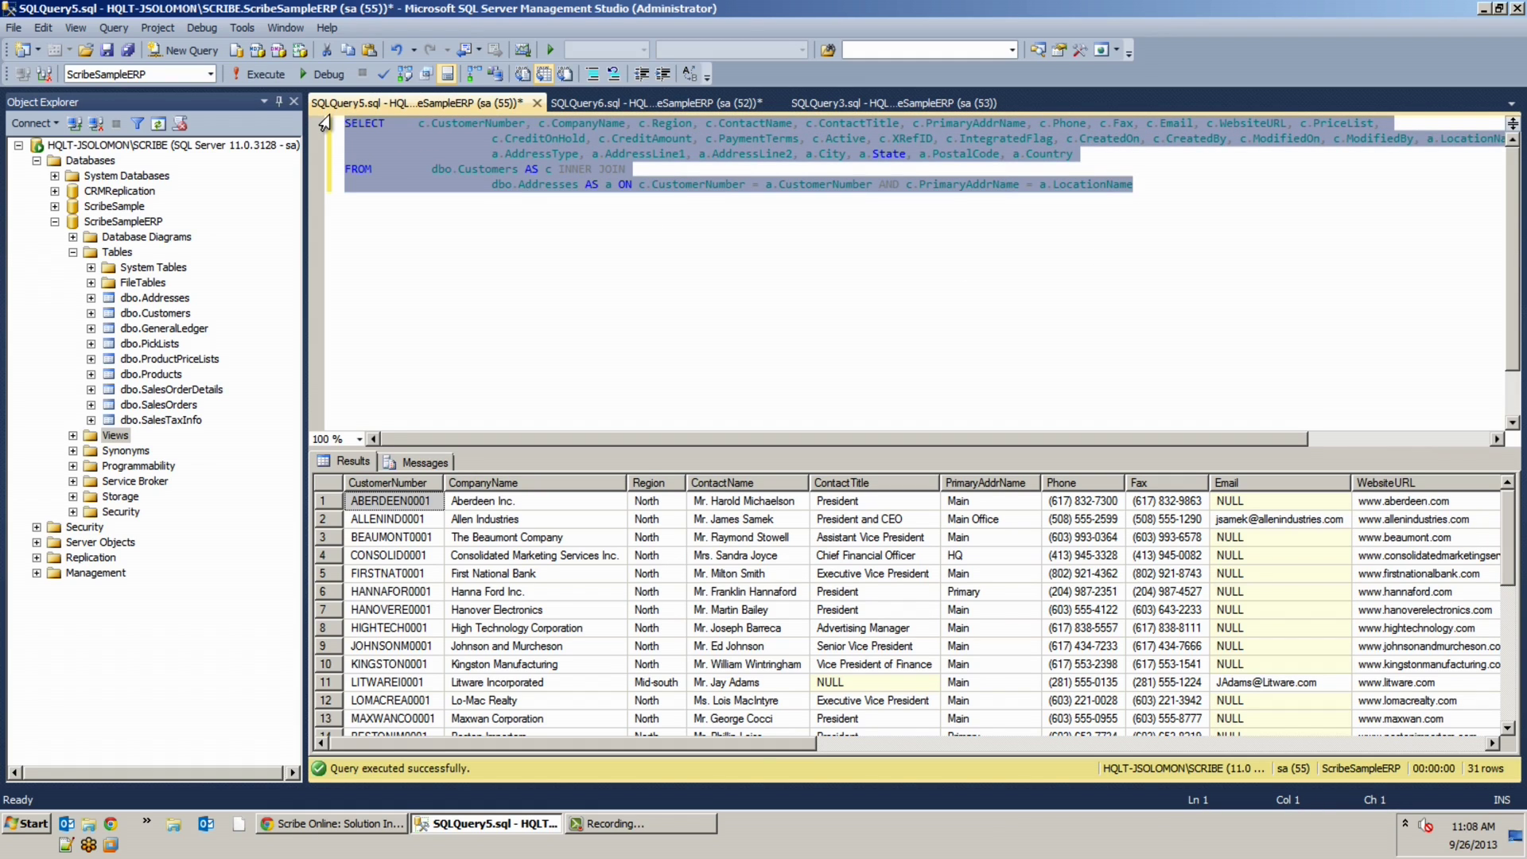
click(348, 824)
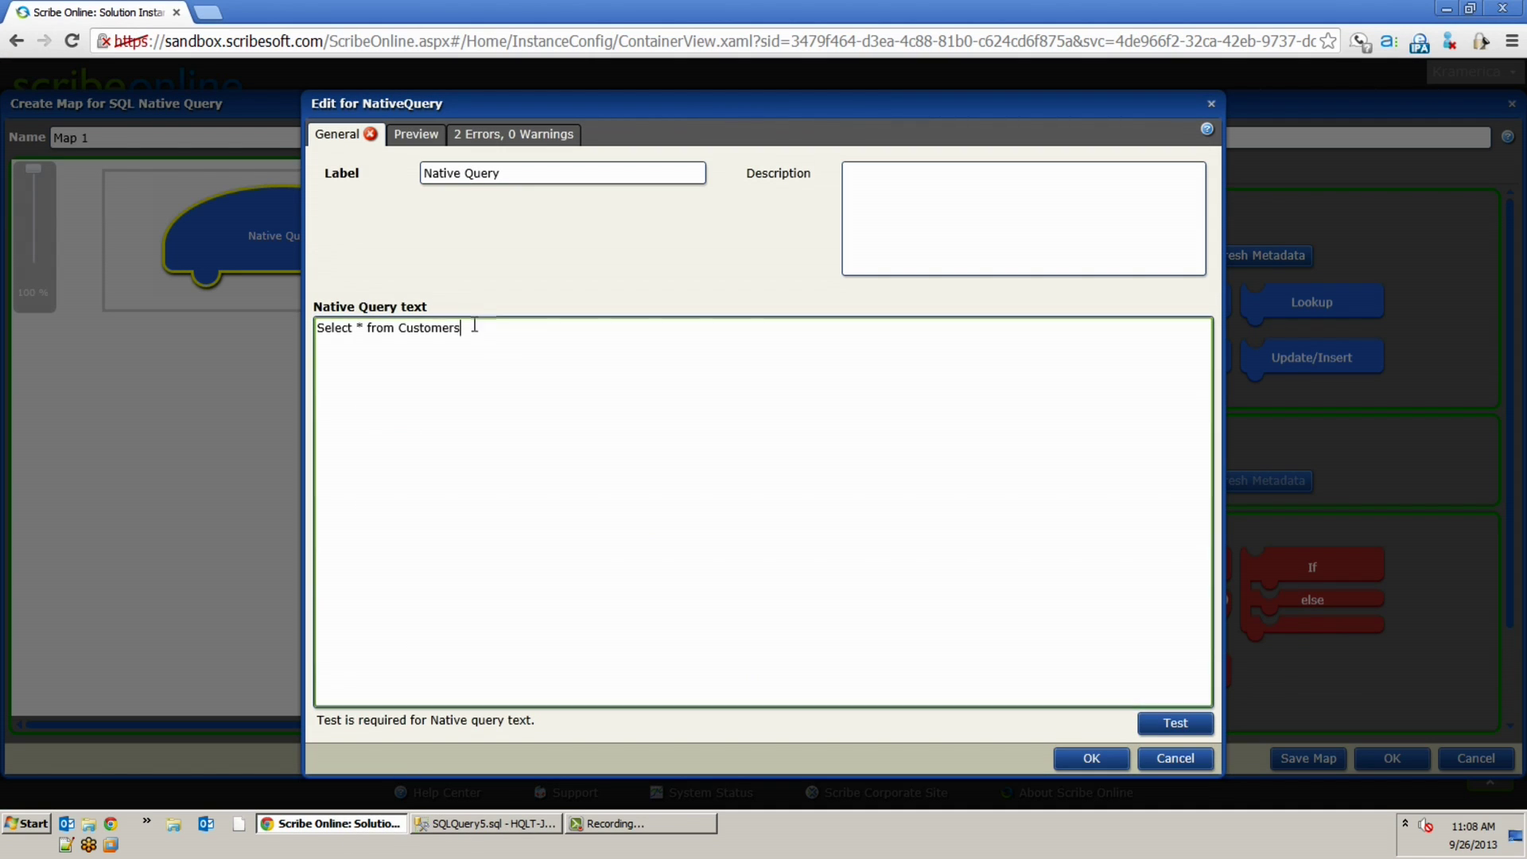
Step: Paste the Customers–Addresses join over the old query text and test it to retrieve metadata
drag(463, 327, 317, 309)
text(SELECT	c.CustomerNumber, c.CompanyName, c.Region, c.ContactName, c.ContactTitle, c.PrimaryAddrName, c.Phone, c.Fax, c.Email, c.WebsiteURL, c.PriceList, 		c.CreditOnHold, c.CreditAmount, c.PaymentTerms, c.Active, c.XRefID, c.IntegratedFlag, c.CreatedOn, c.CreatedBy, c.ModifiedOn, c.ModifiedBy, a.LocationName, 		a.AddressType, a.AddressLine1, a.AddressLine2, a.City, a.State, a.PostalCode, a.Country FROM	dbo.Customers AS c INNER JOIN 		dbo.Addresses AS a ON c.CustomerNumber = a.CustomerNumber AND c.PrimaryAddrName = a.LocationName)
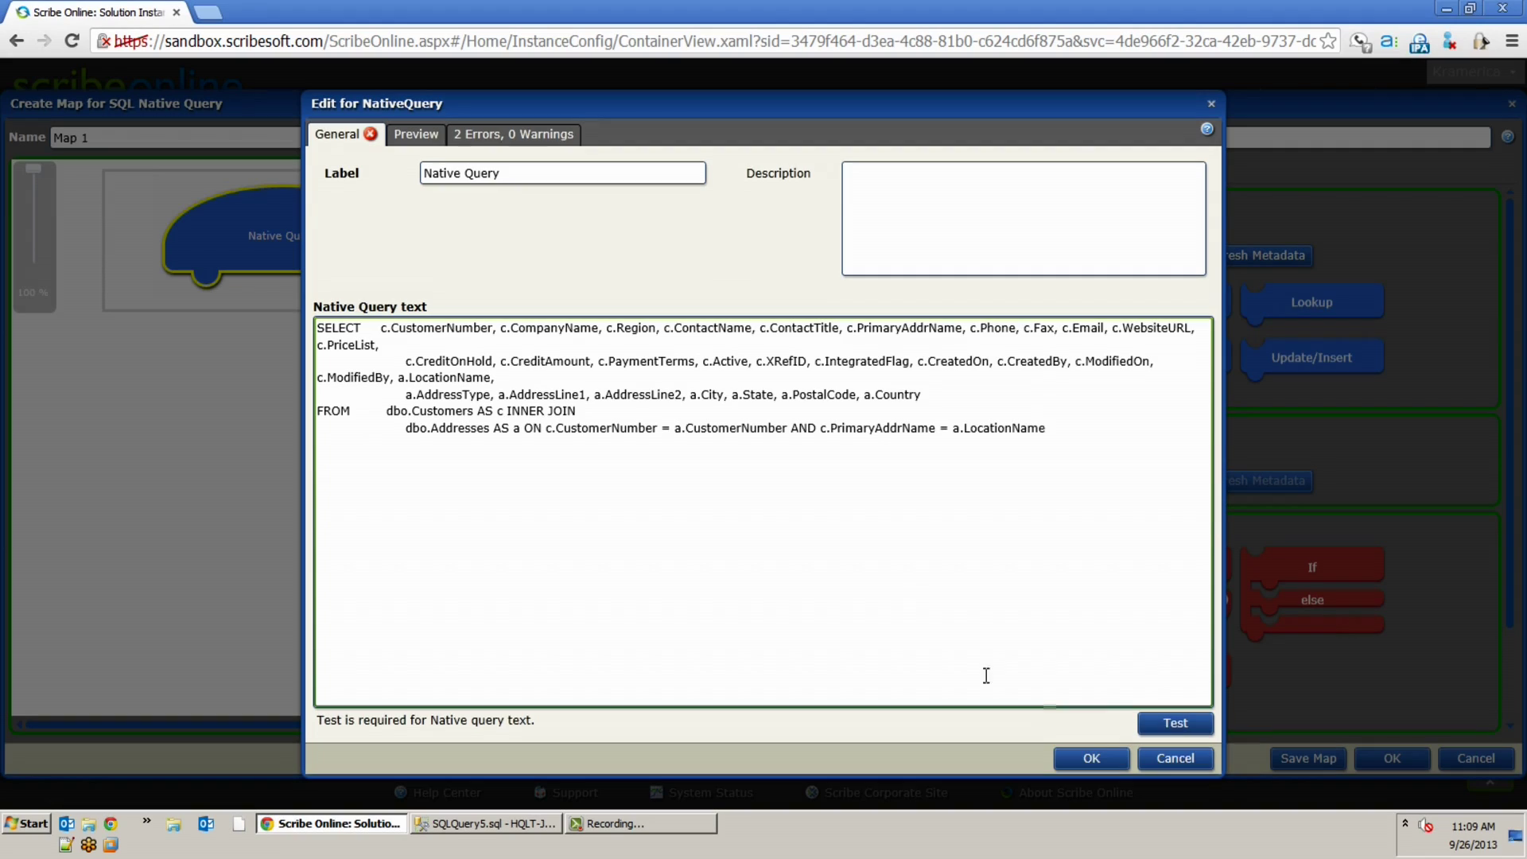
click(1181, 719)
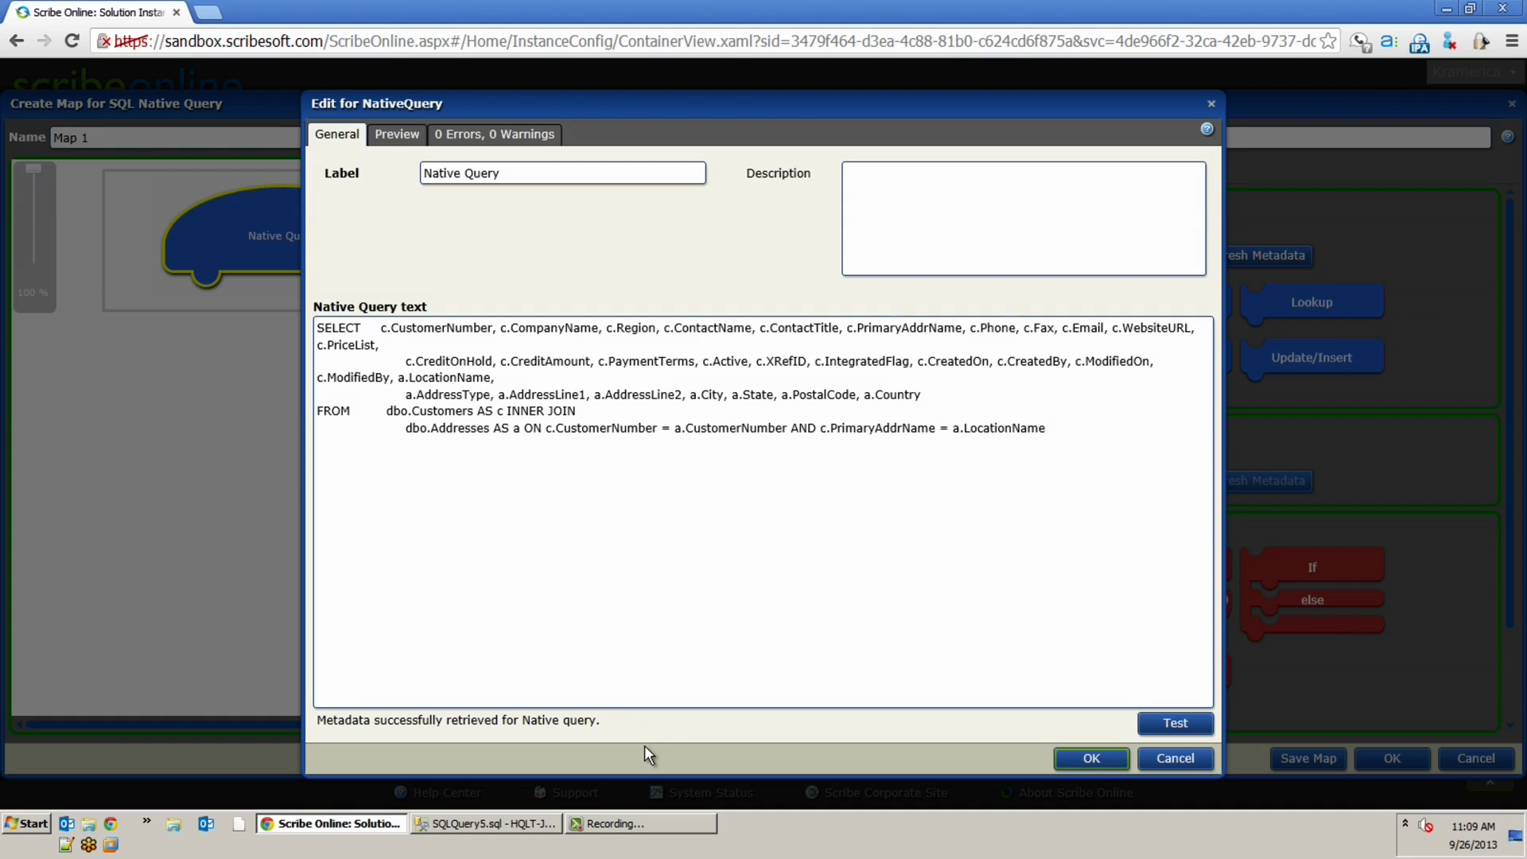
click(390, 135)
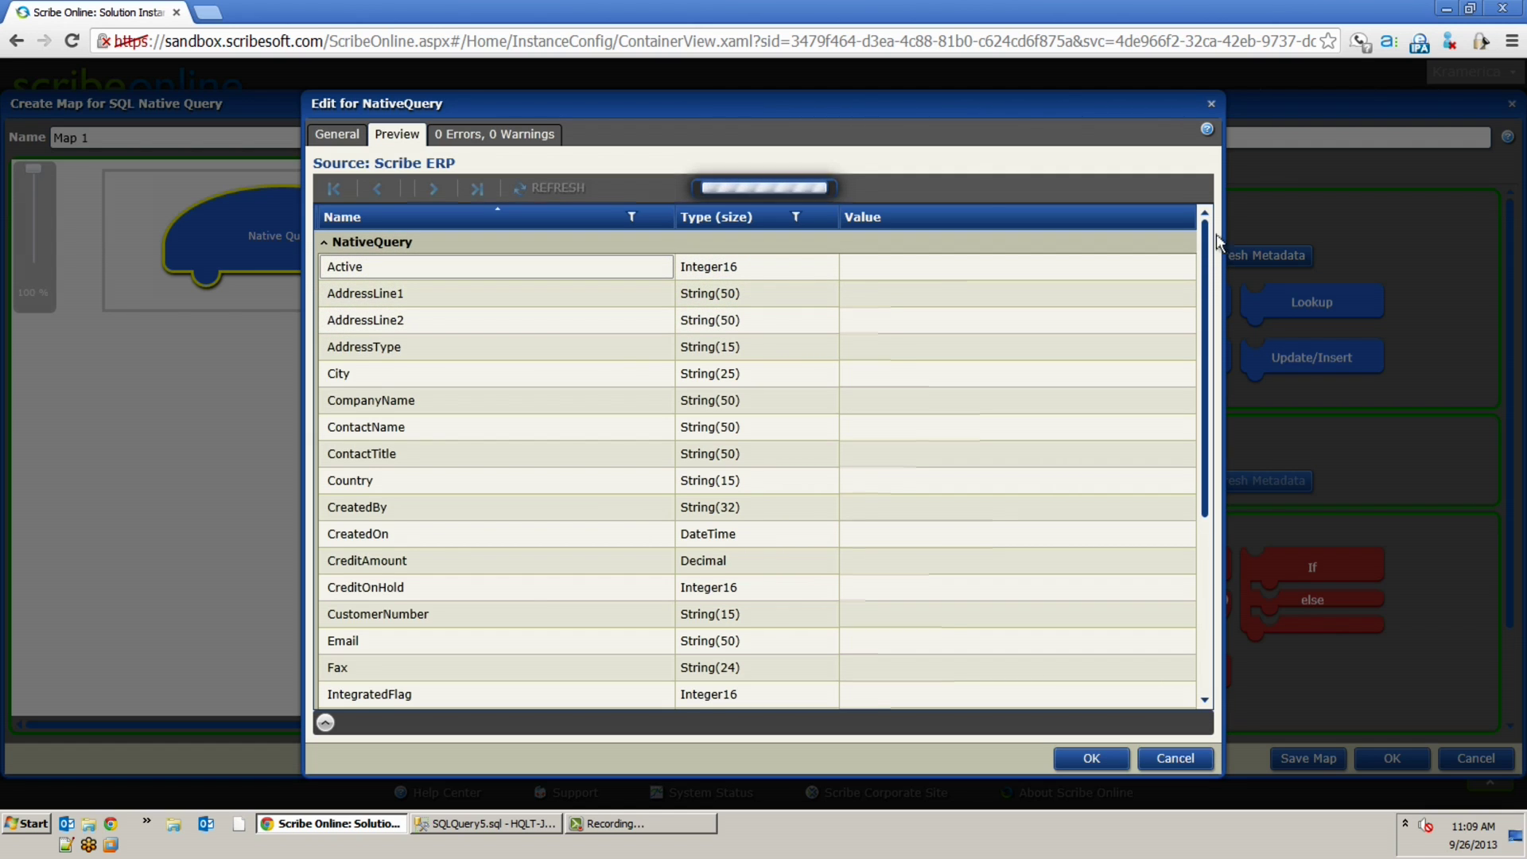
mouse_move(1206, 235)
mouse_down()
mouse_move(1198, 493)
mouse_move(1184, 231)
mouse_up()
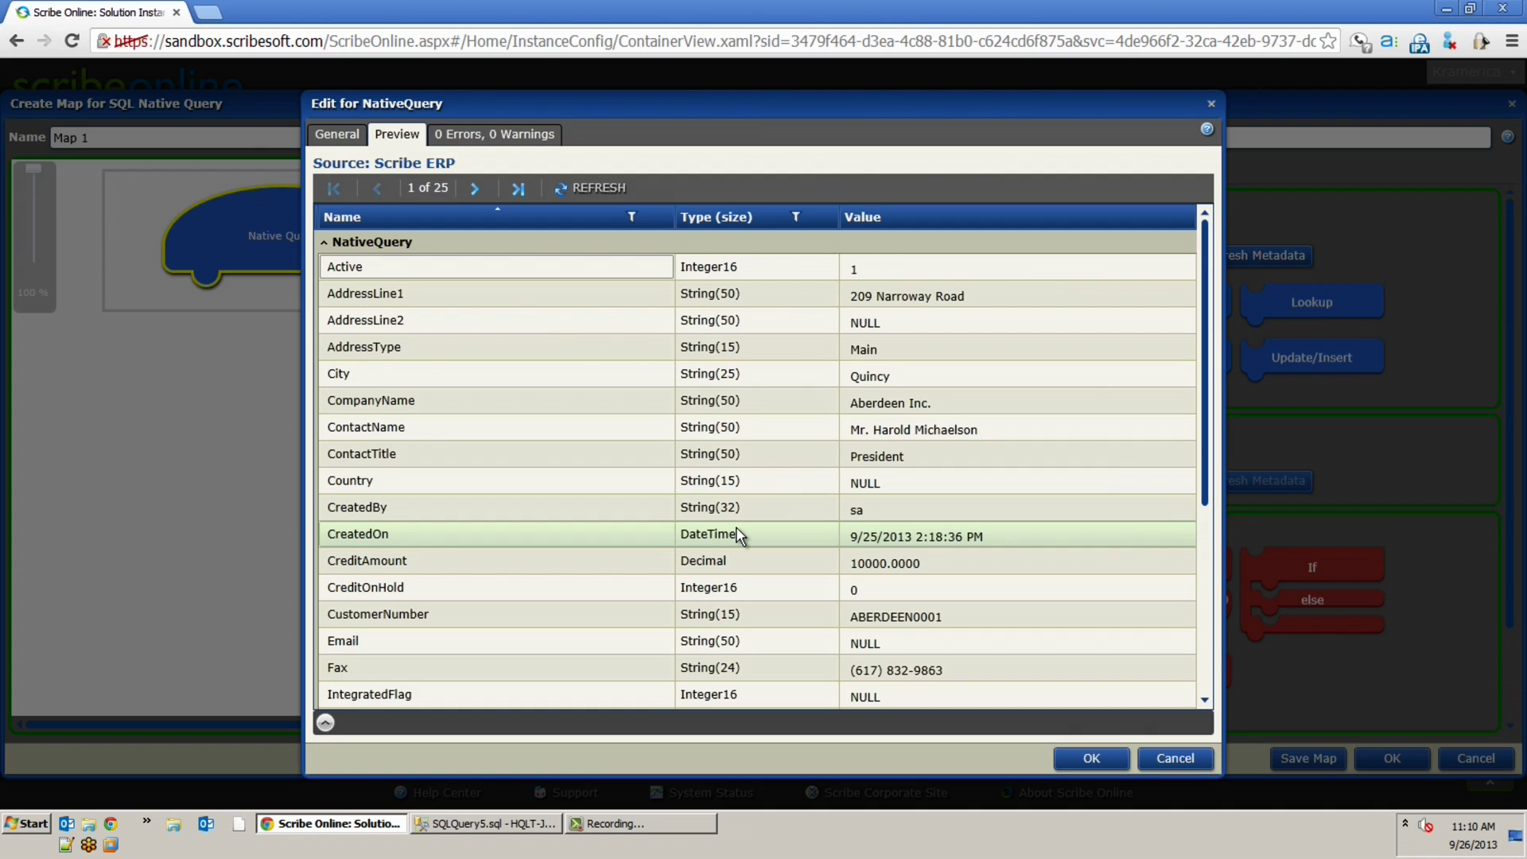
click(335, 137)
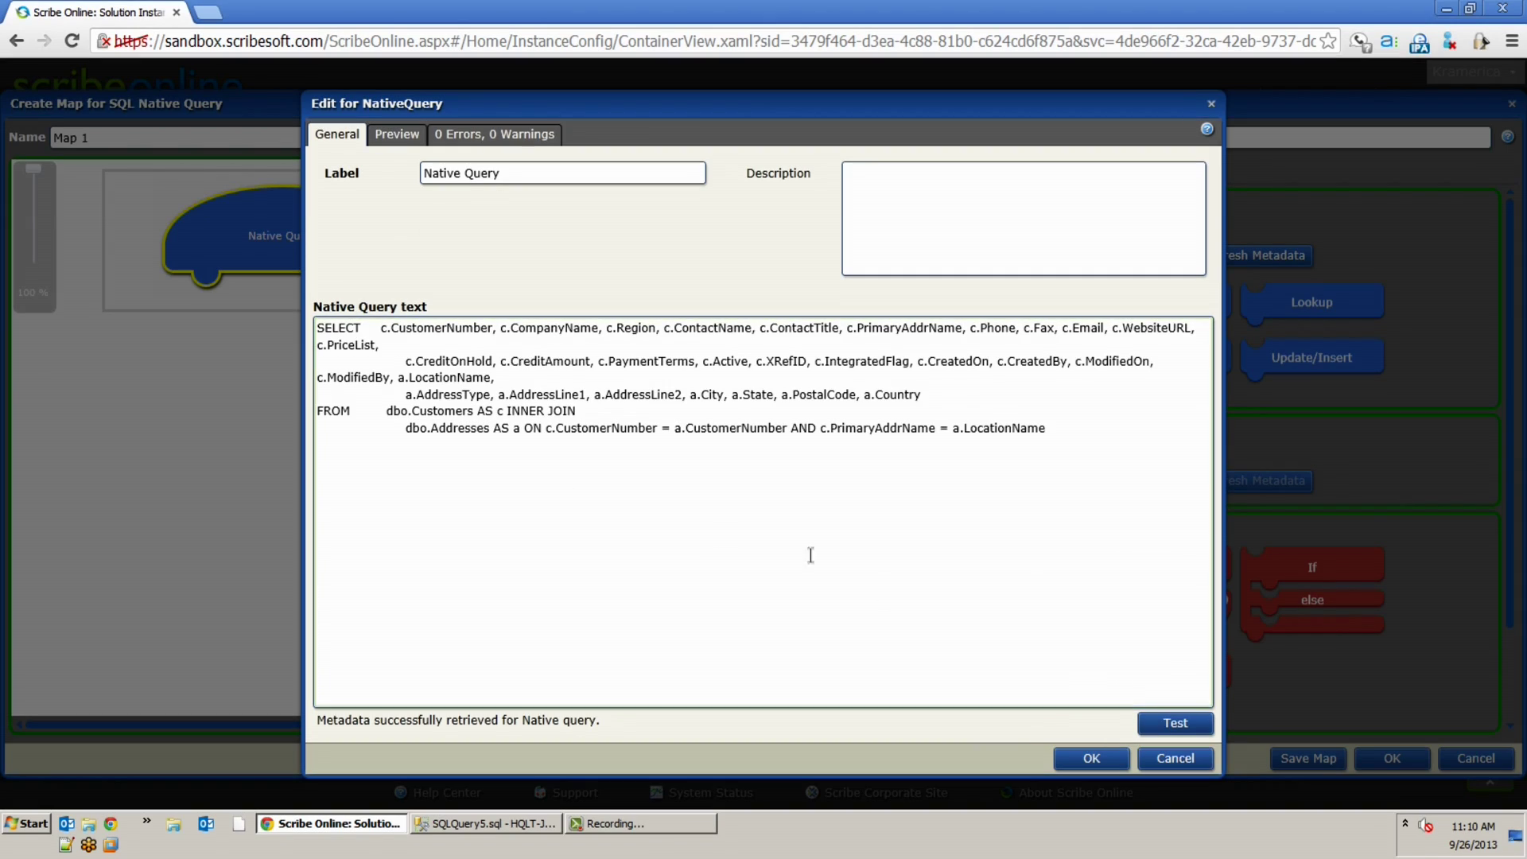
Step: Nest an Update block inside a For Each Result loop placed under Native Query
click(1083, 761)
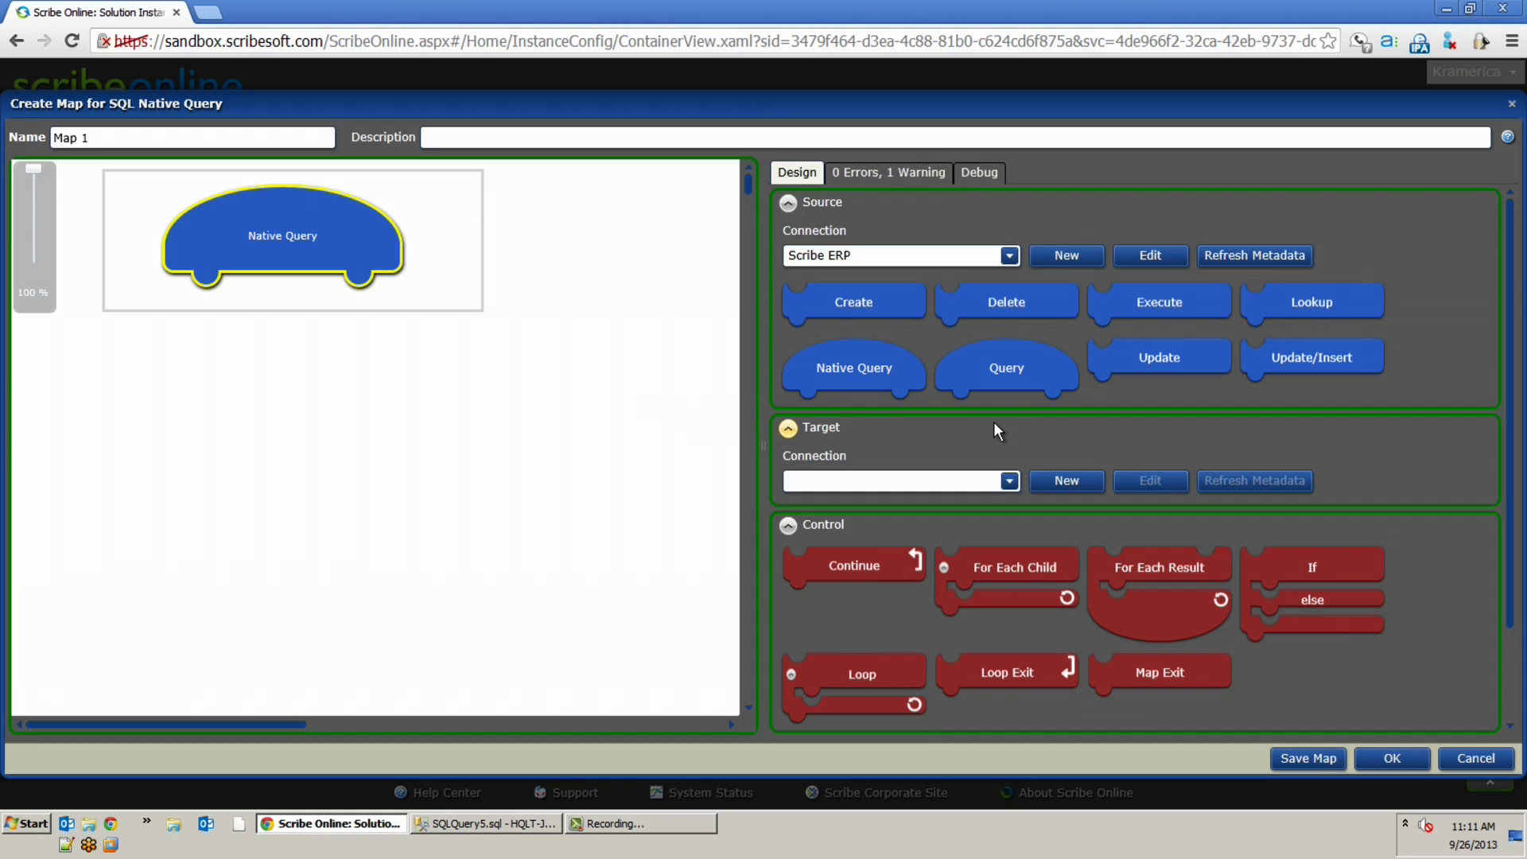
drag(1126, 578, 238, 300)
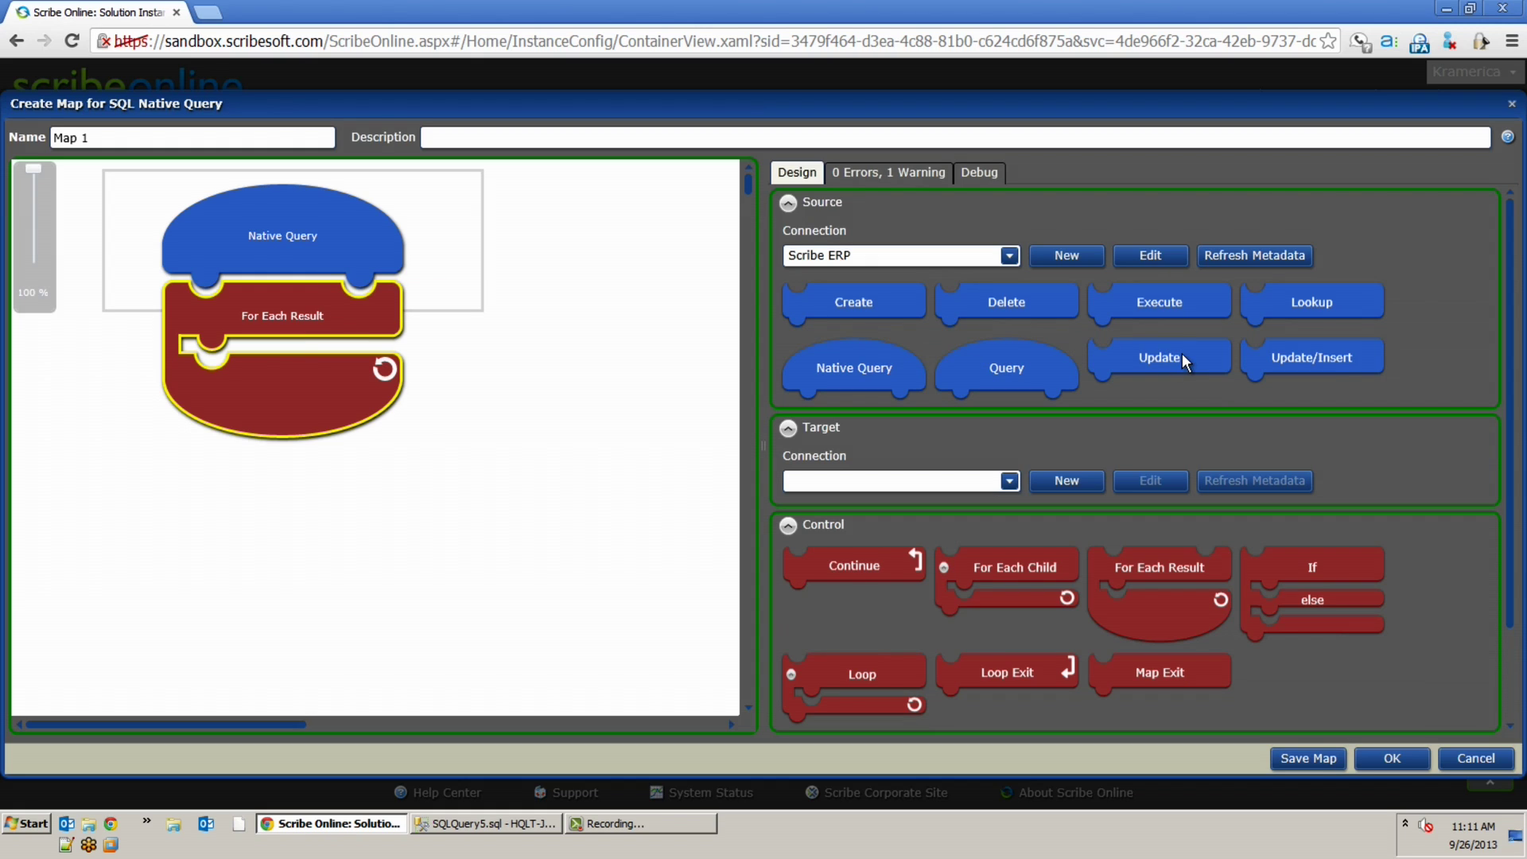
drag(1181, 353, 341, 339)
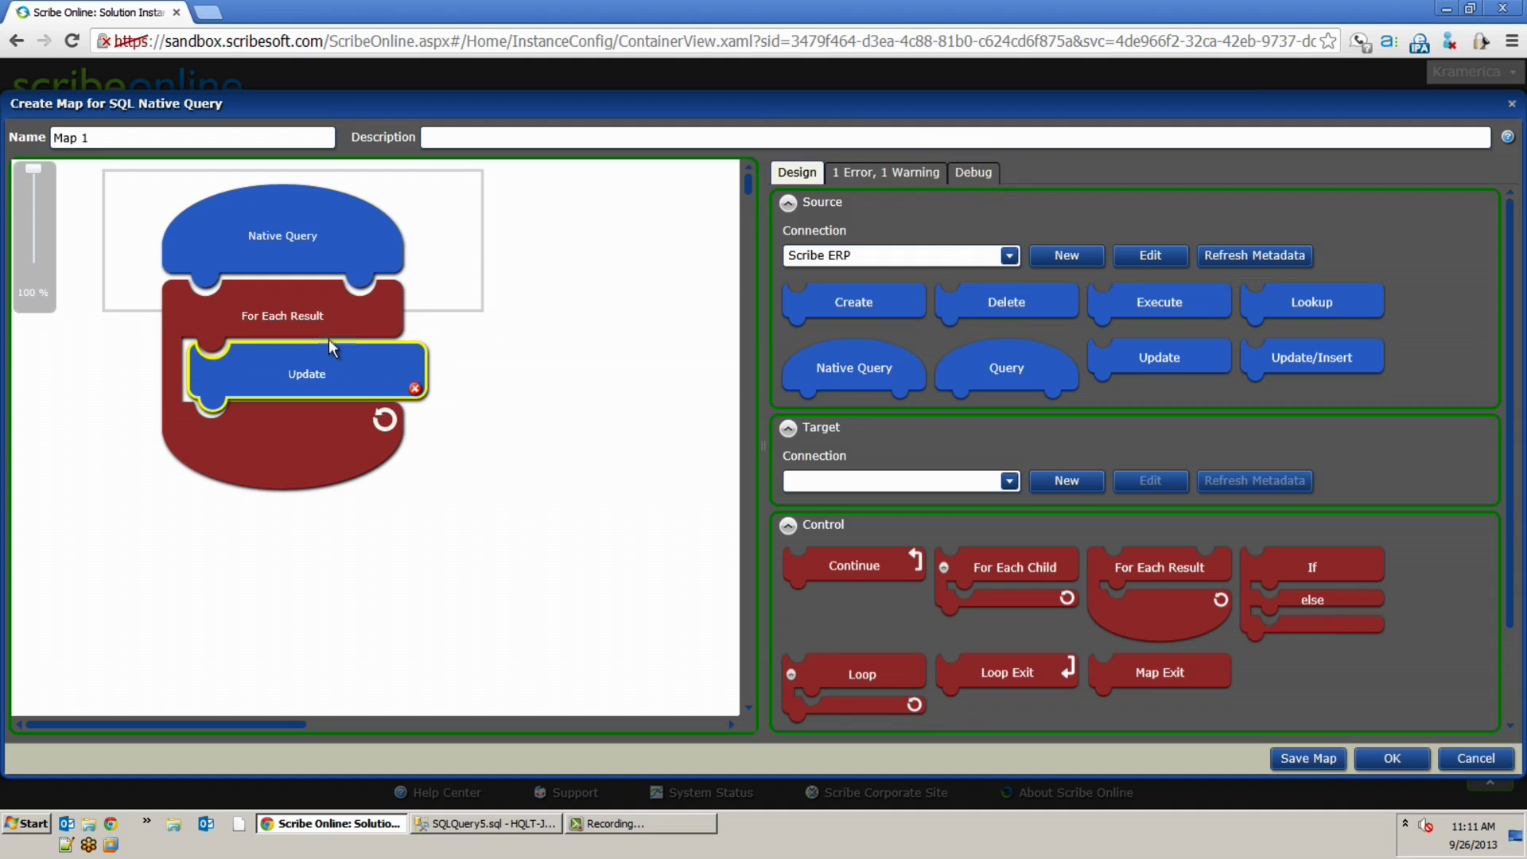
Step: Check the Update block's entity list, close it with no entity, and list target connections
double_click(304, 356)
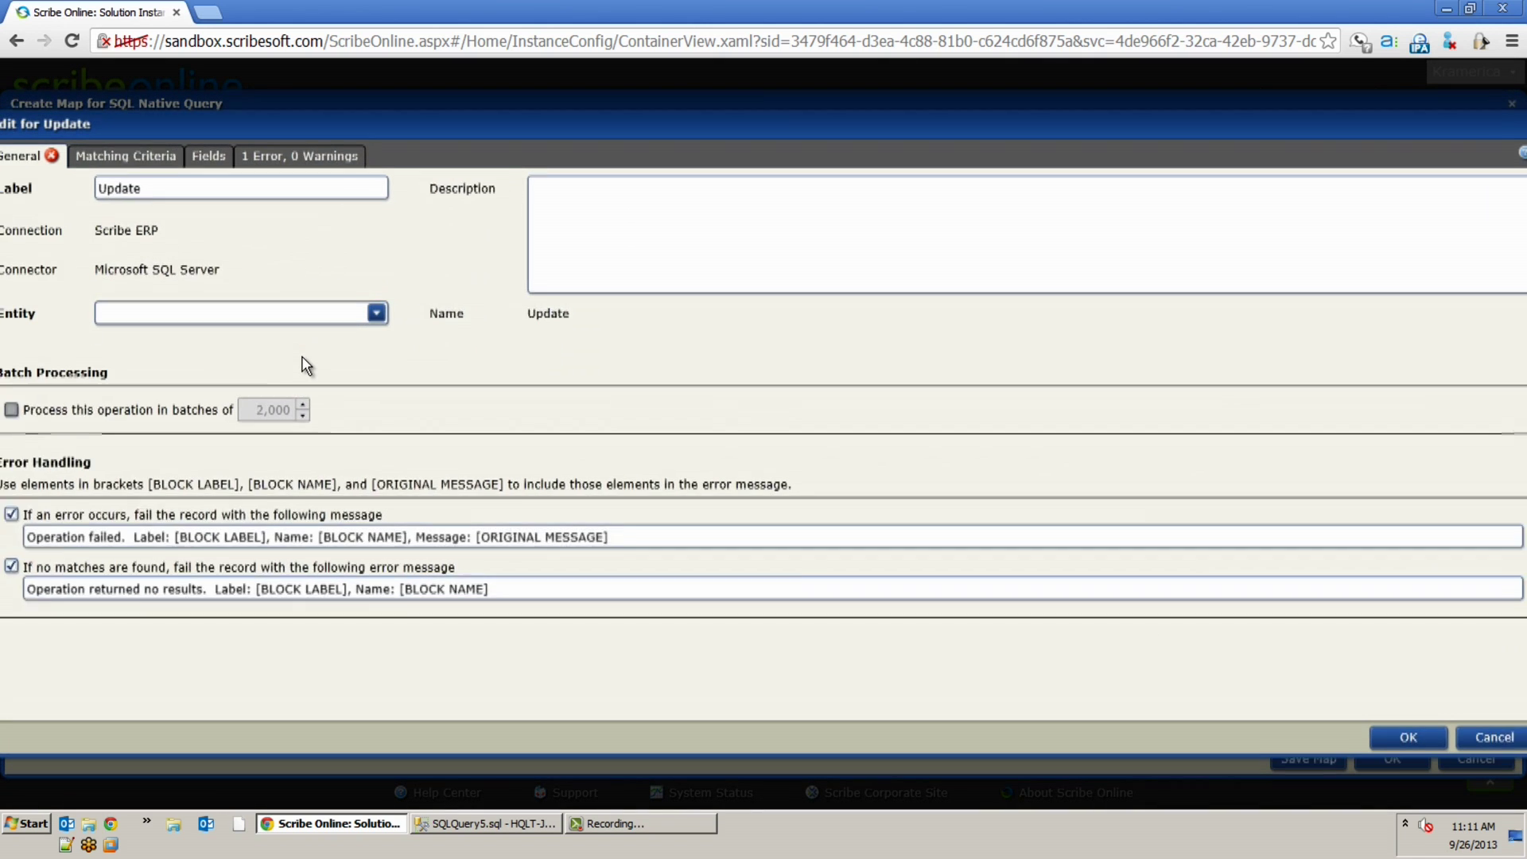
click(286, 316)
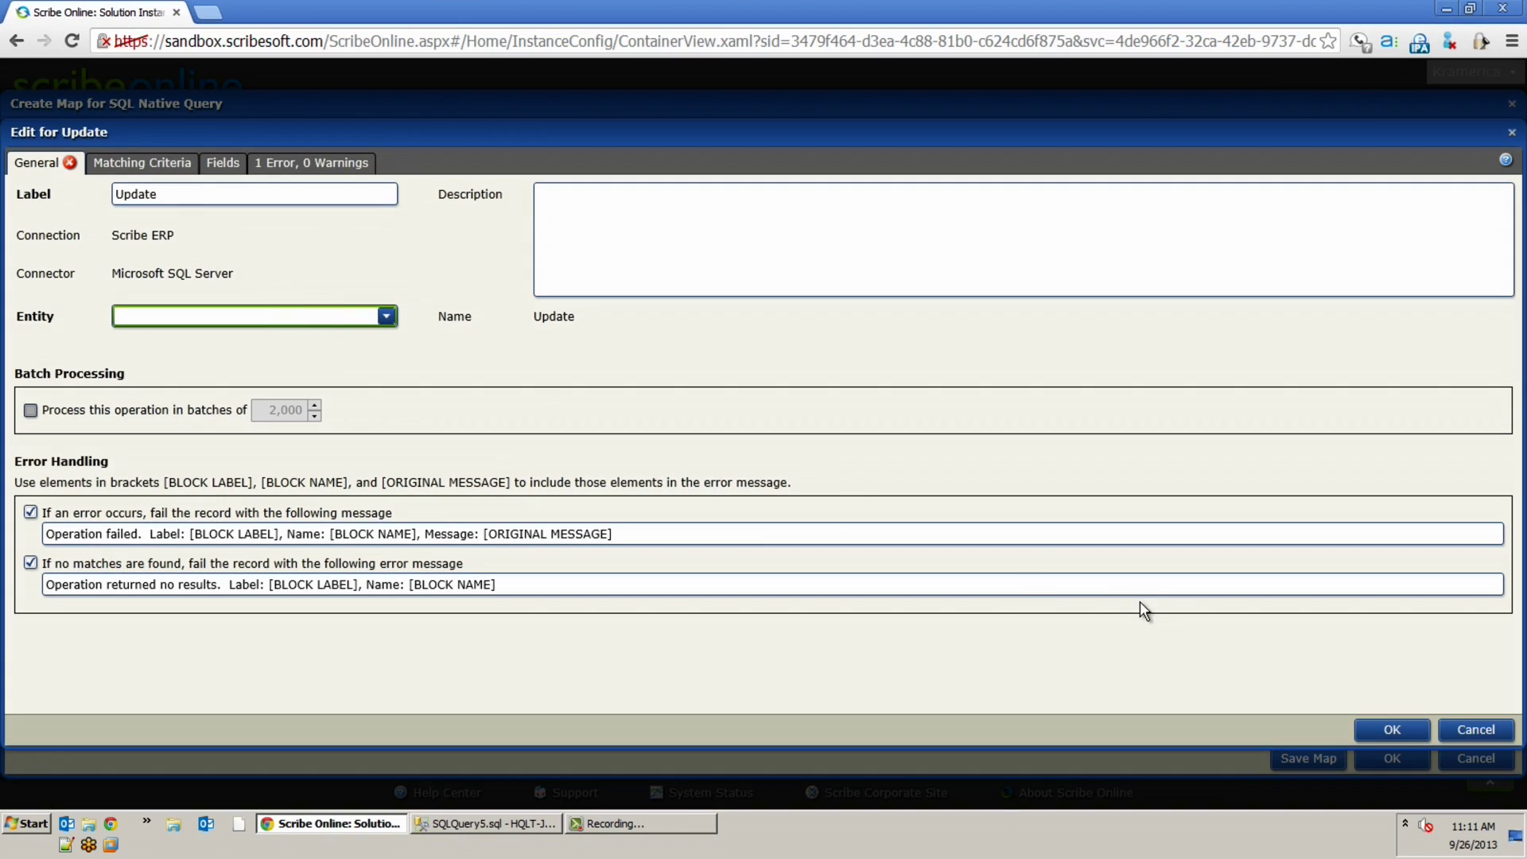
click(1378, 726)
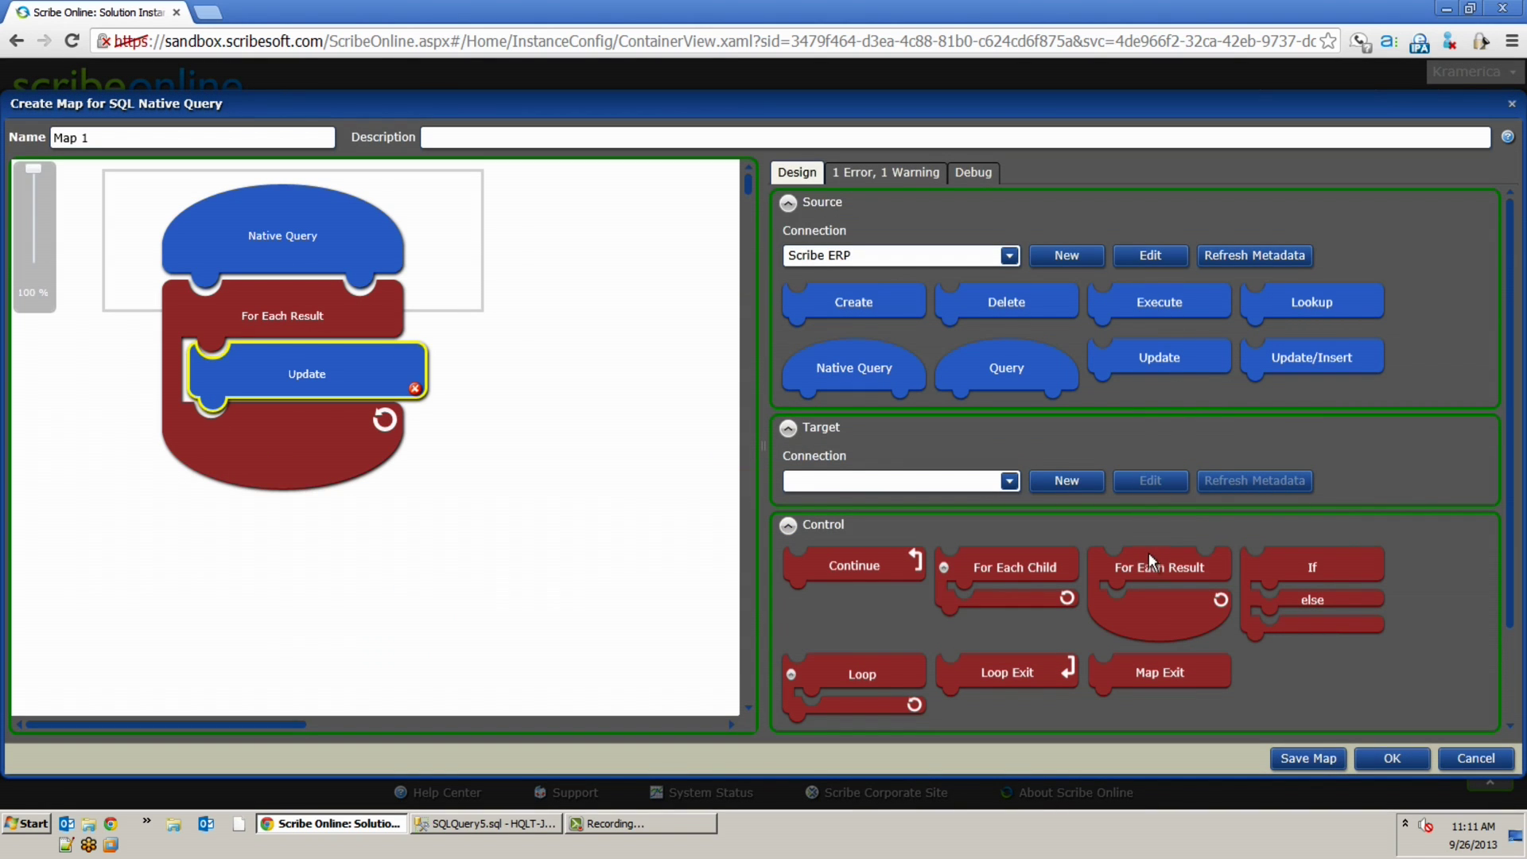
click(1010, 481)
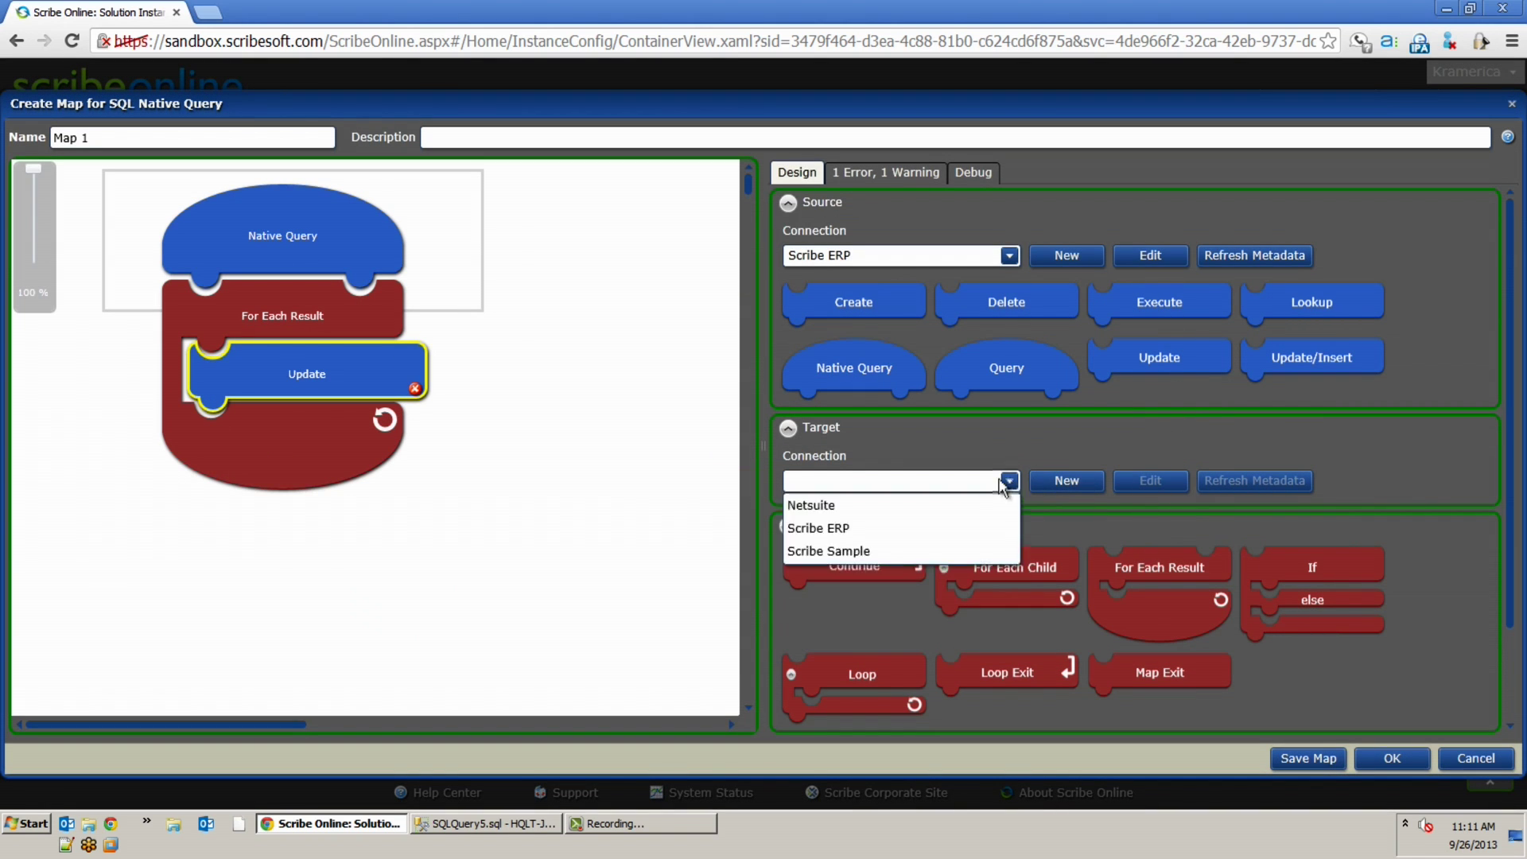
Step: Target Scribe Sample and add a Create block for SCRIBEOPTY_CONTACT after Update
click(892, 548)
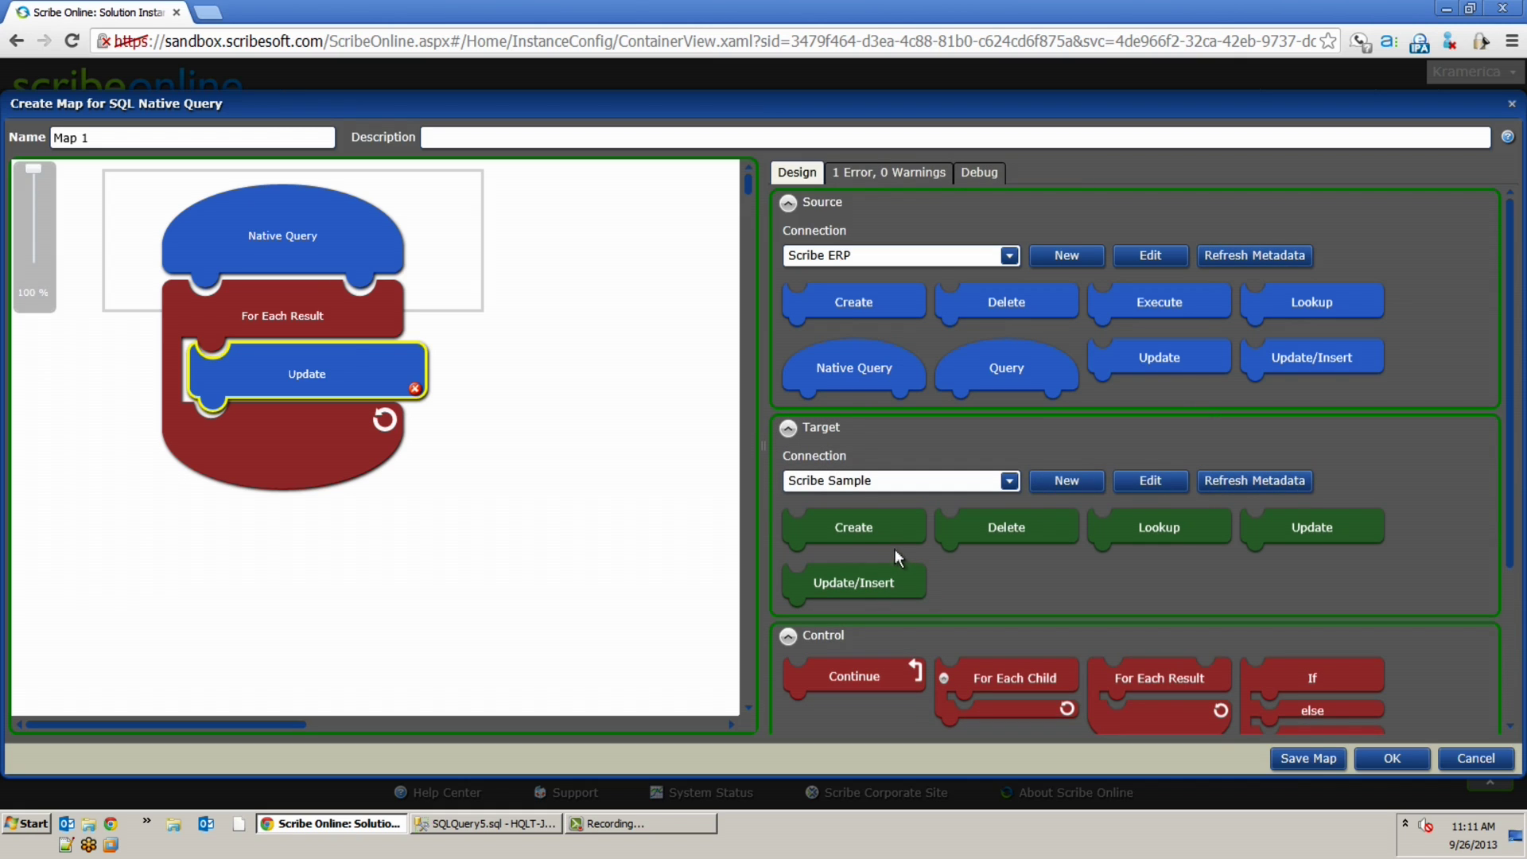
drag(874, 534, 332, 442)
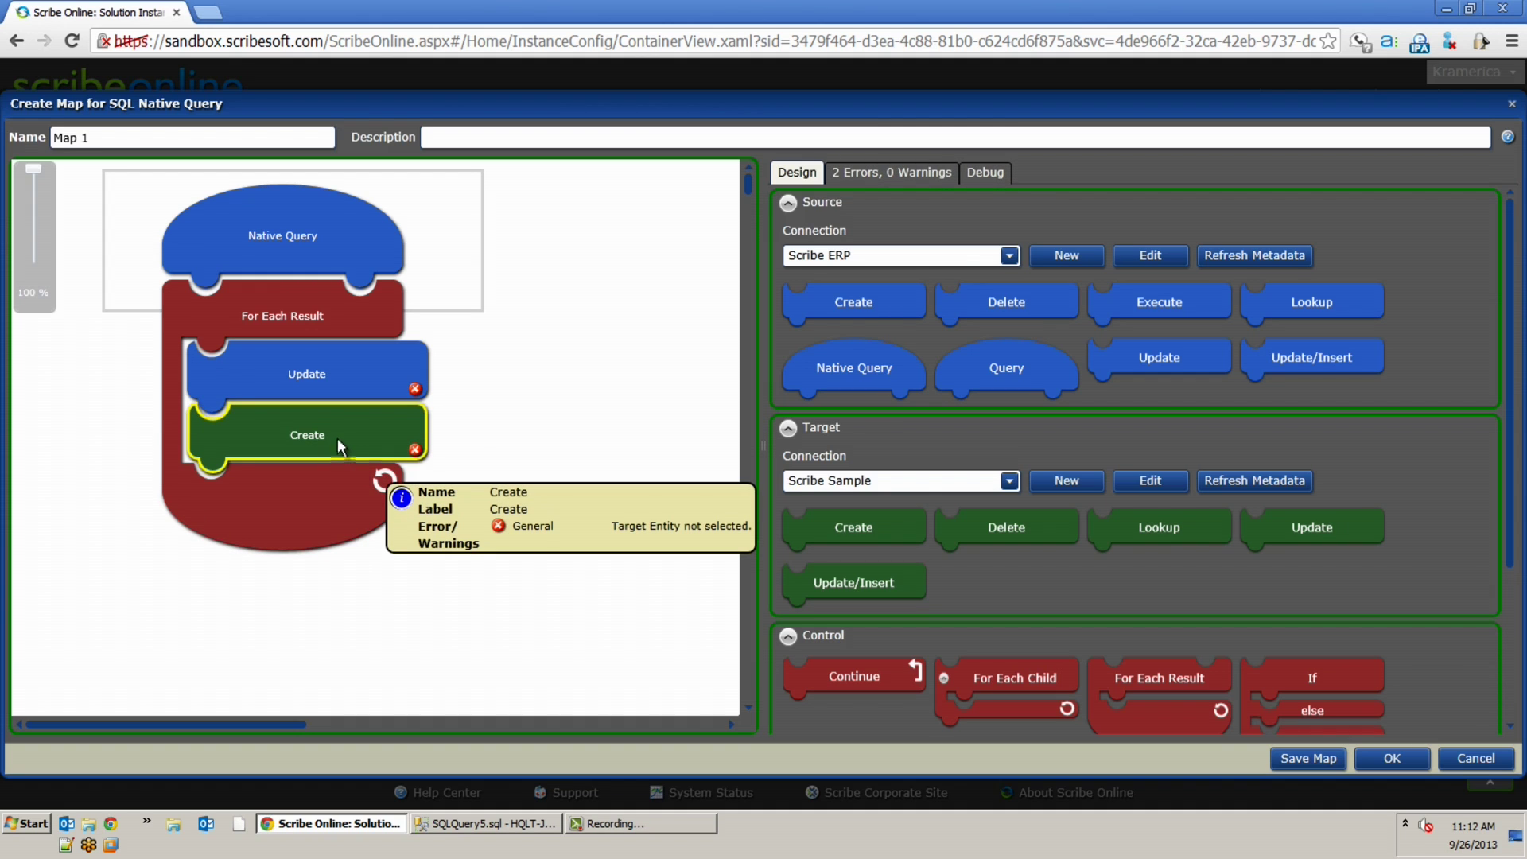
double_click(333, 434)
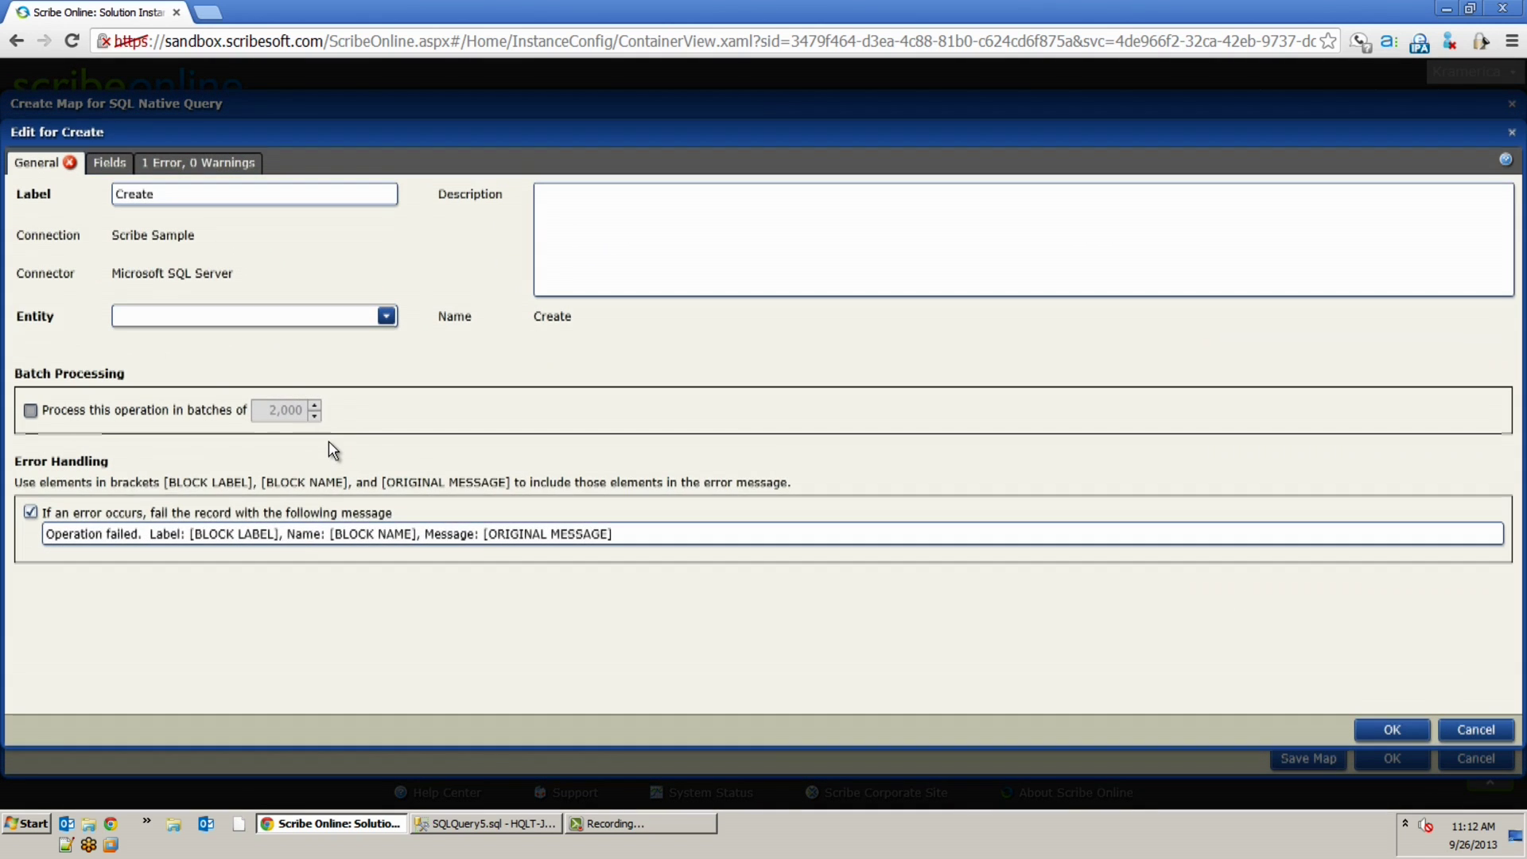
click(289, 316)
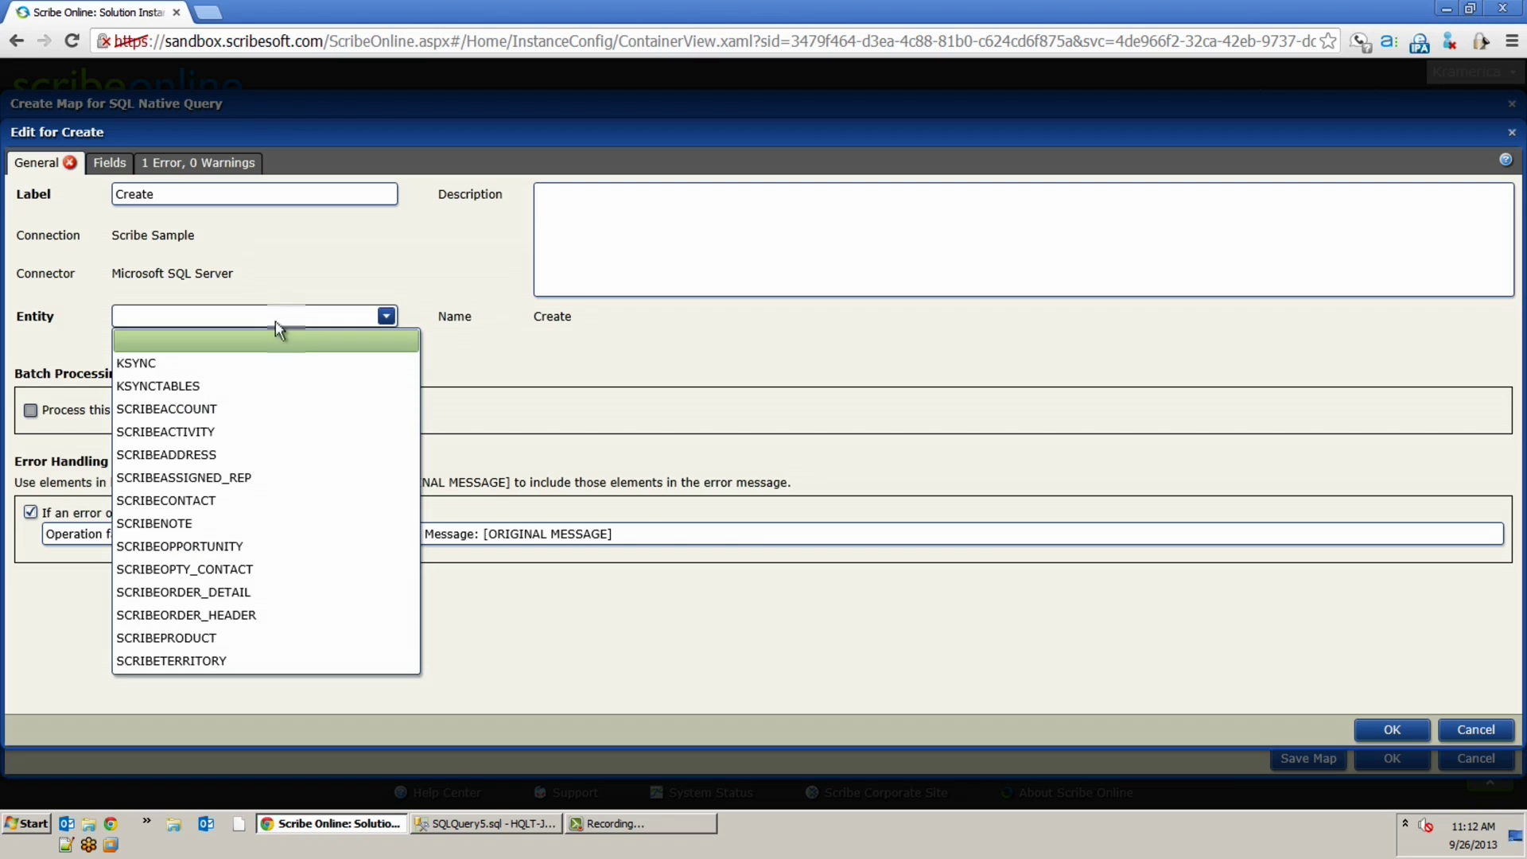
click(266, 570)
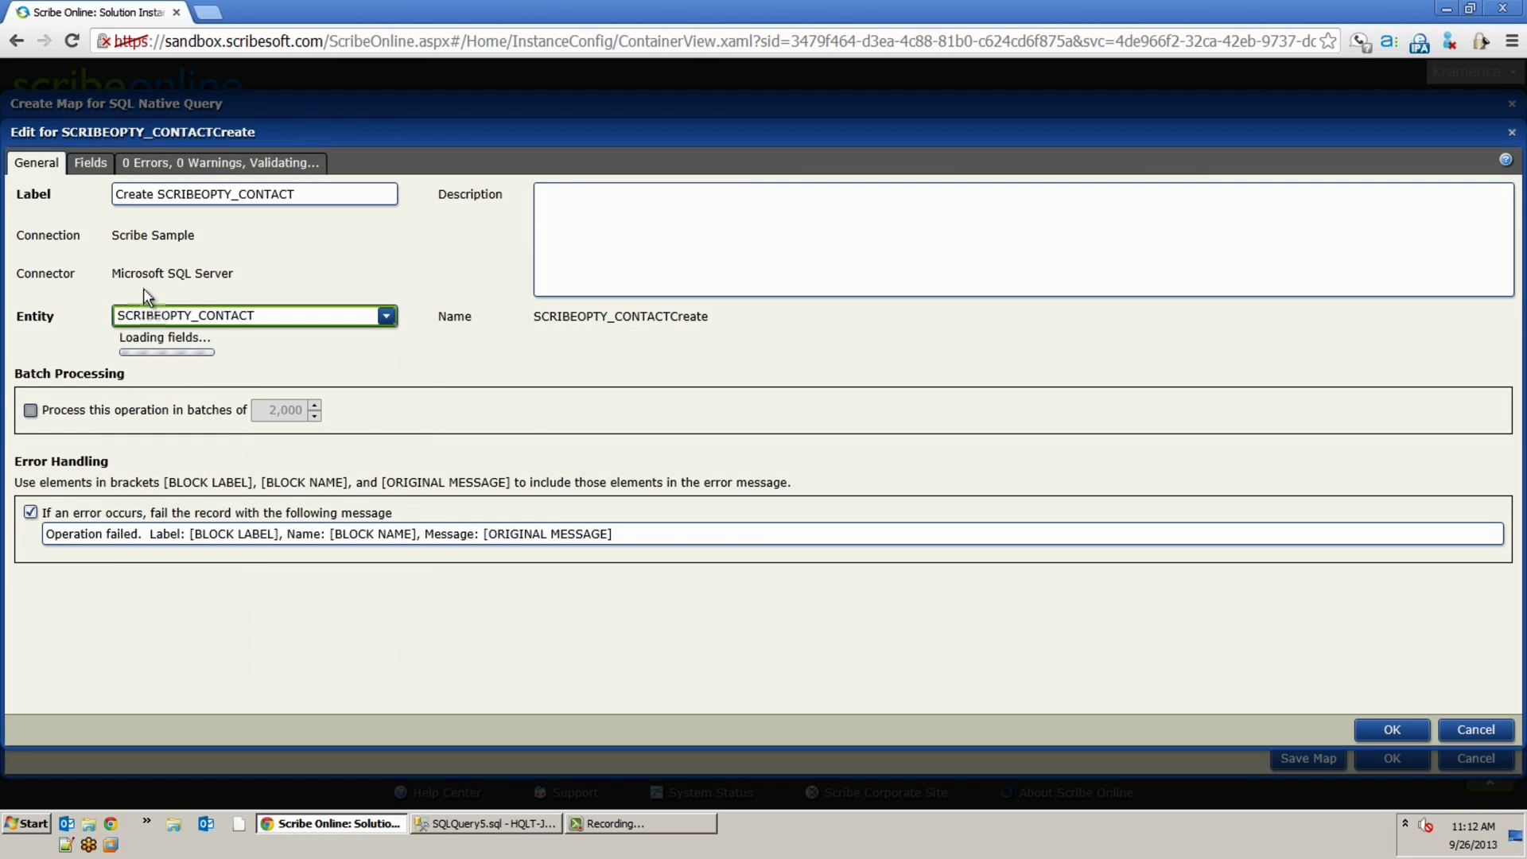
click(100, 163)
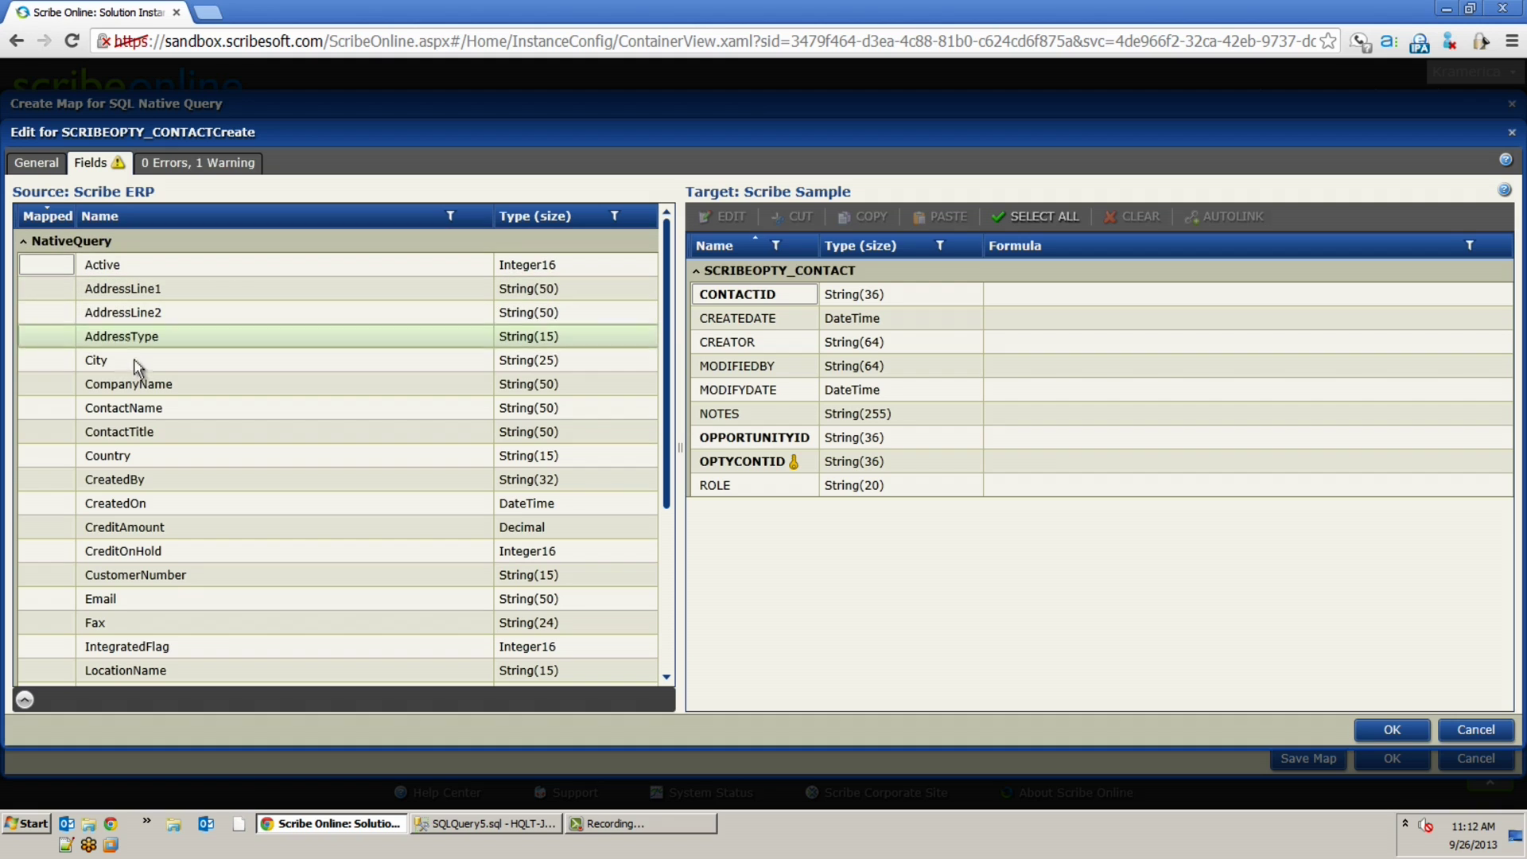
Step: Map NativeQuery.CreatedOn to CREATEDATE and inspect its formula without changing it
drag(172, 505, 1128, 325)
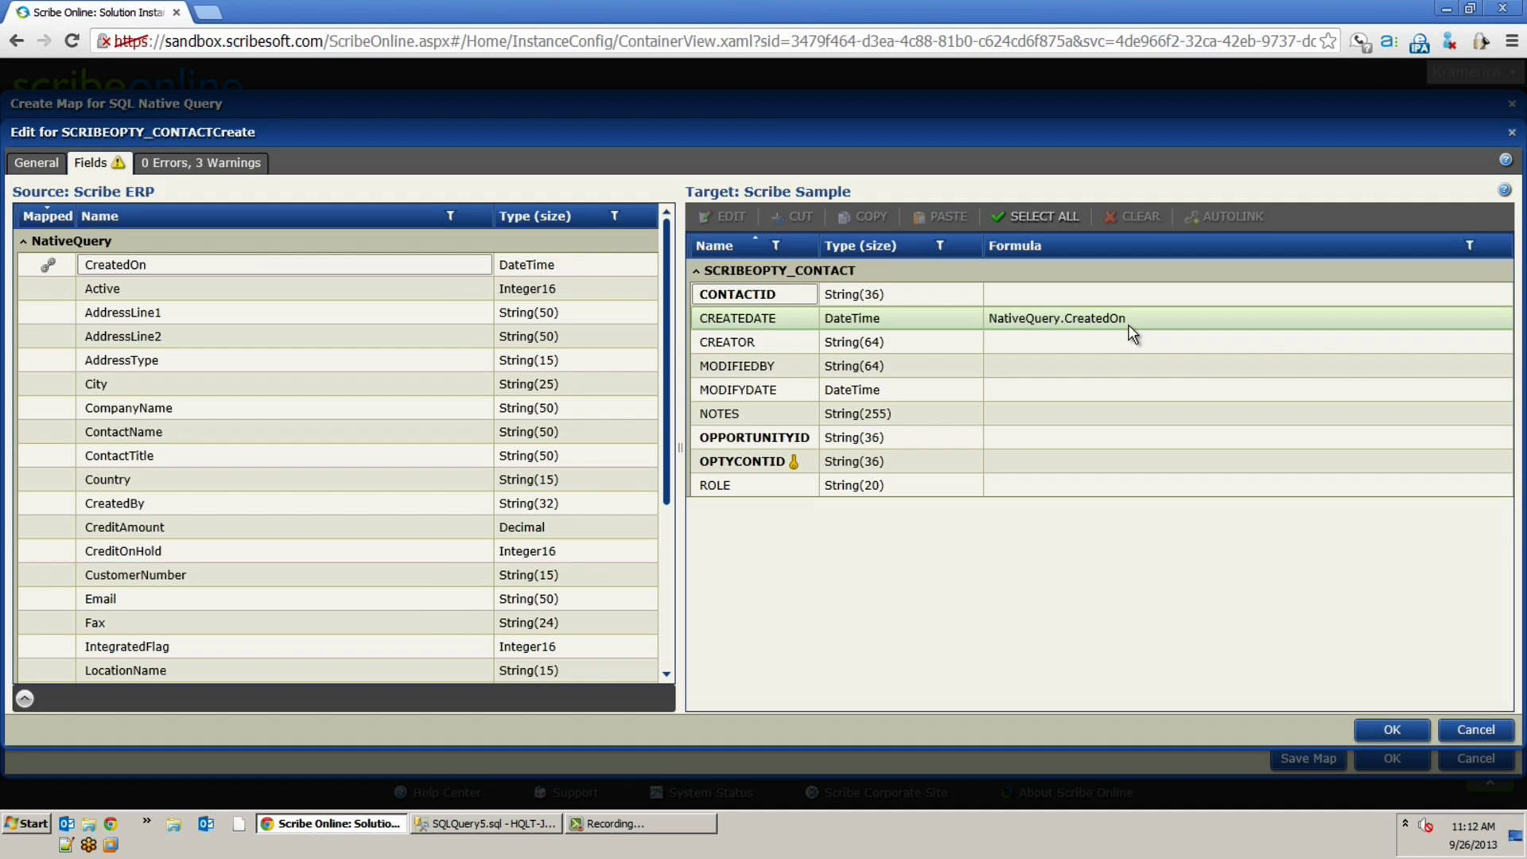
double_click(1082, 320)
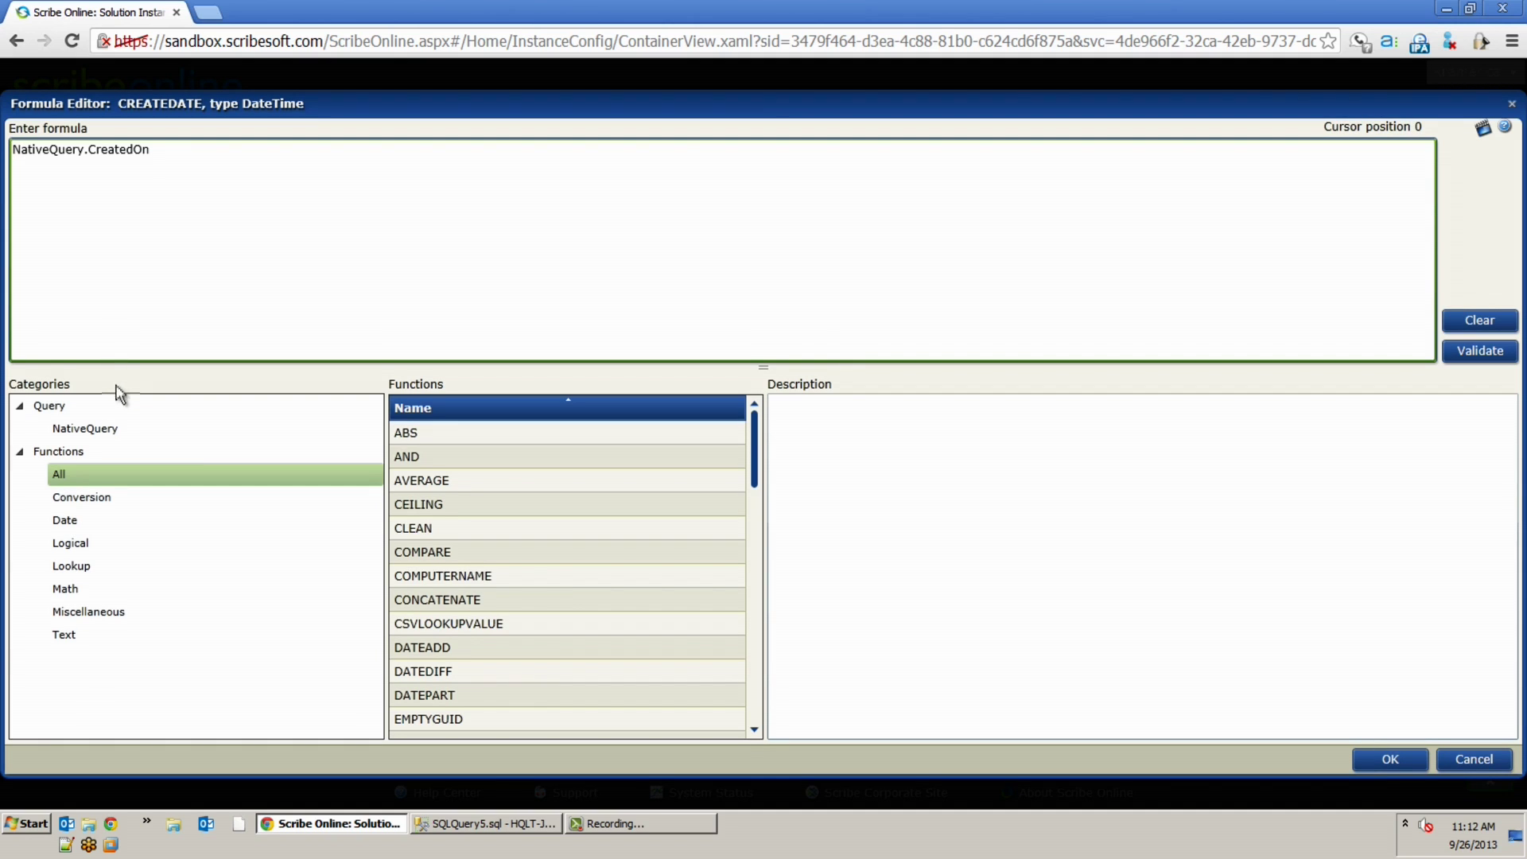
click(75, 429)
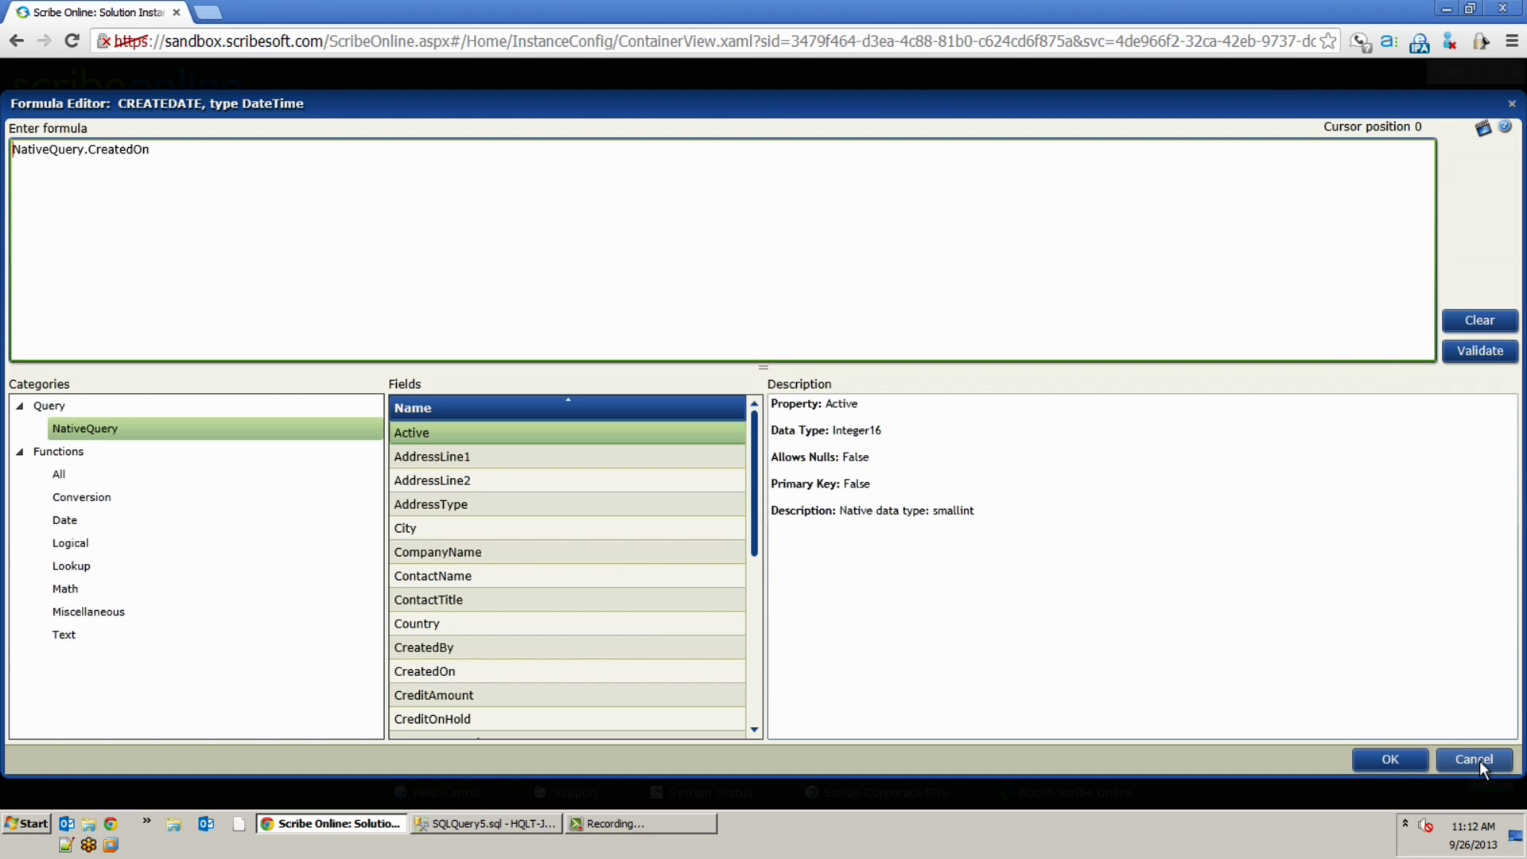
click(1479, 760)
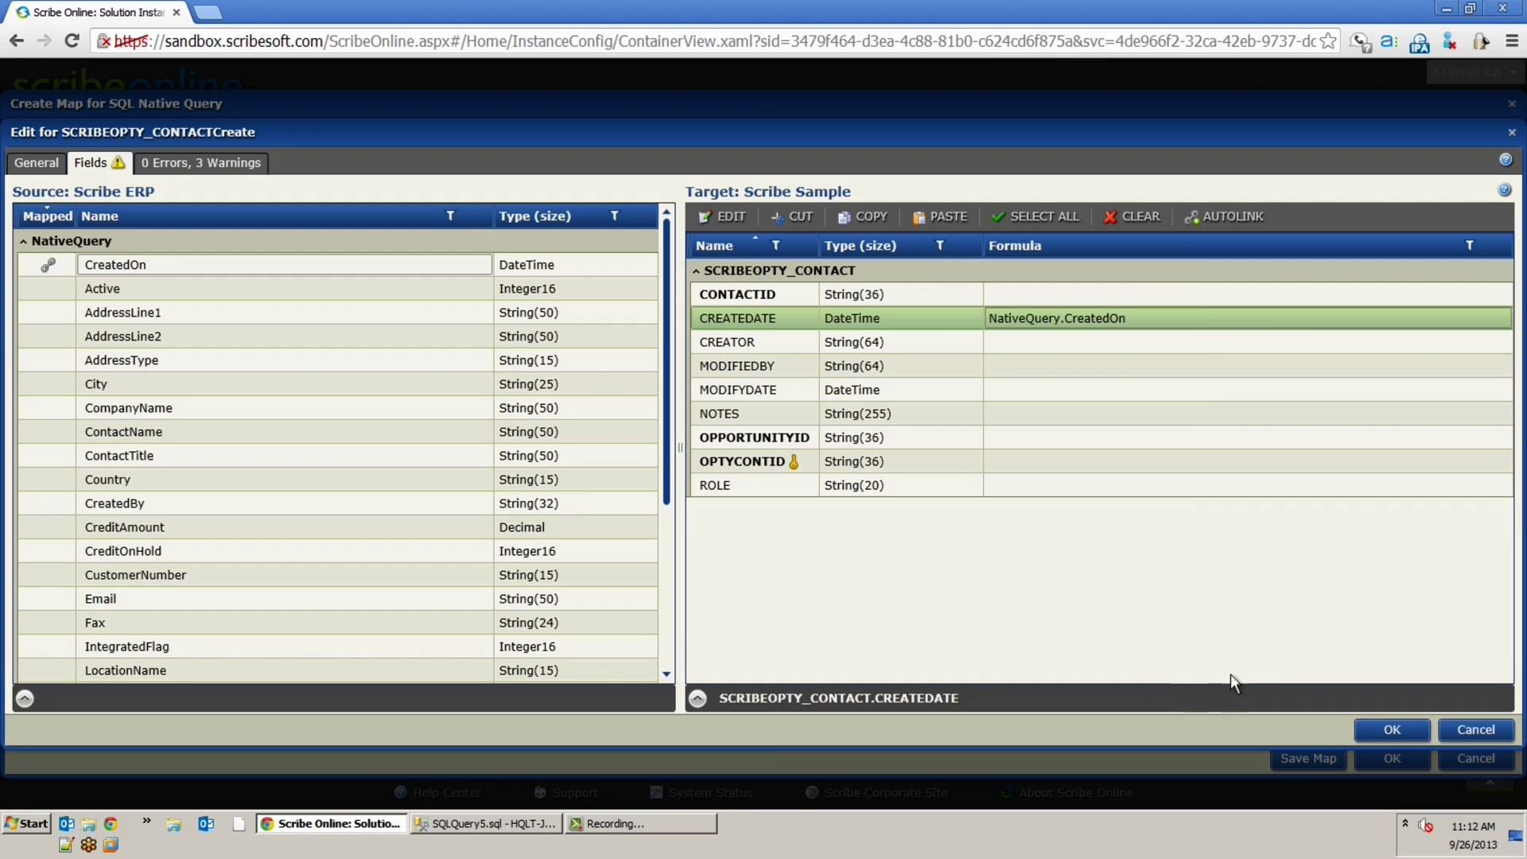
Step: Accept the Create mapping, view the Native Query text, then bring up SSMS with the join results
click(1404, 731)
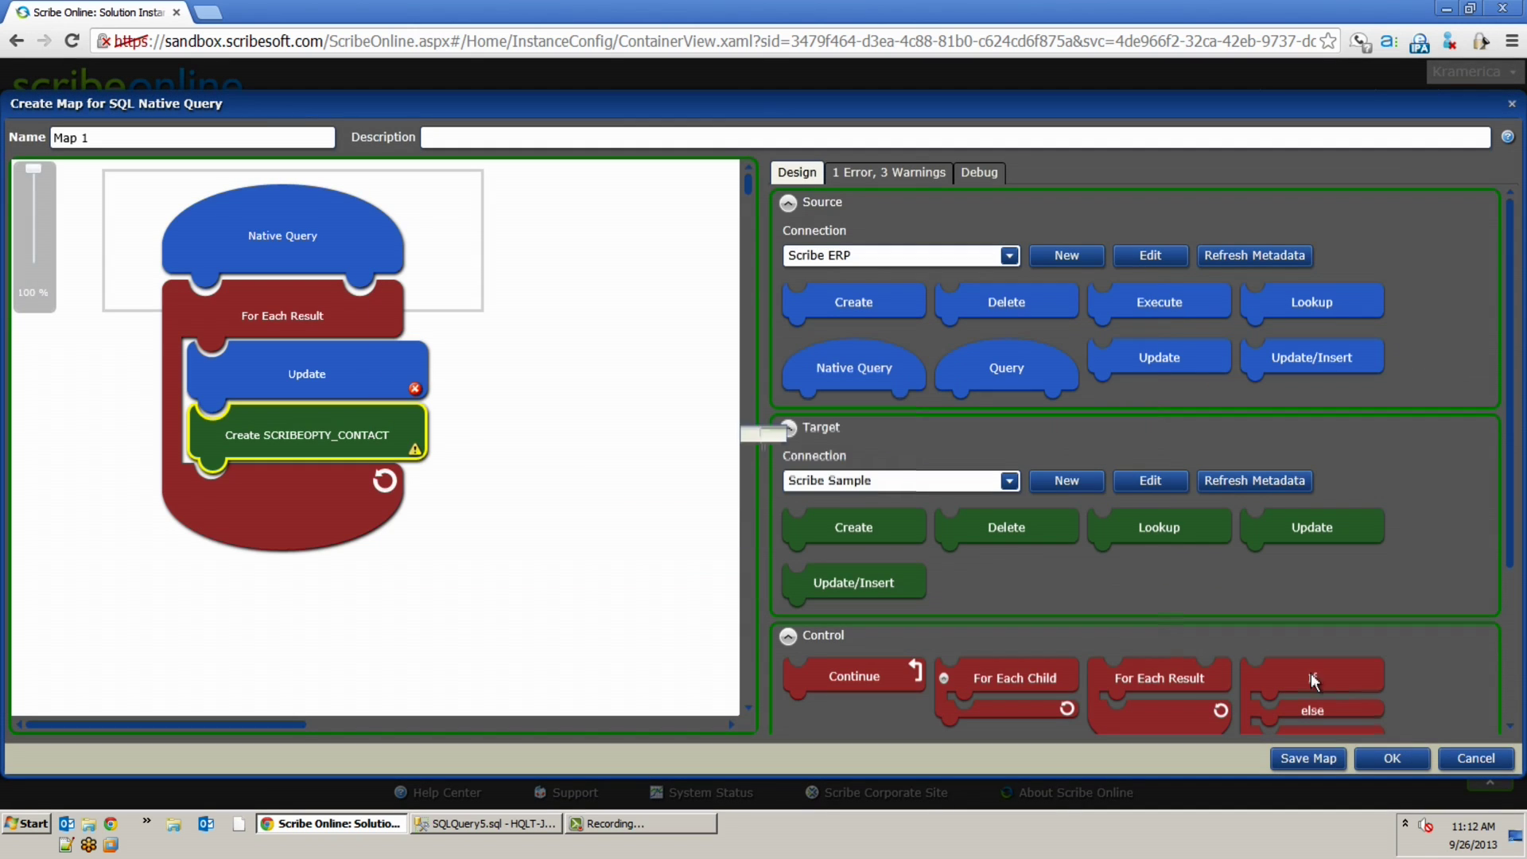
double_click(286, 263)
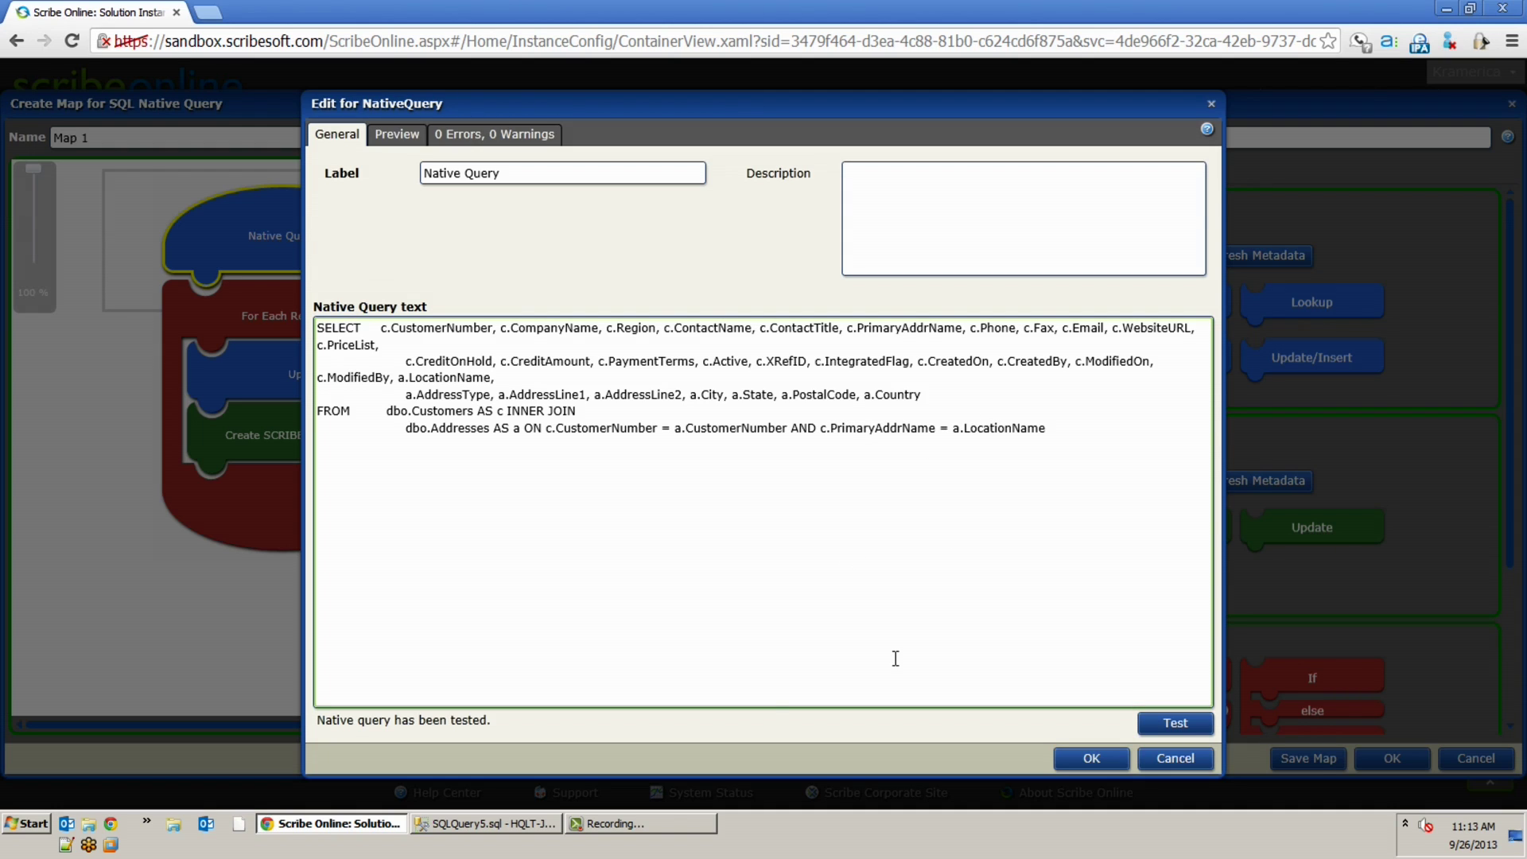
click(456, 826)
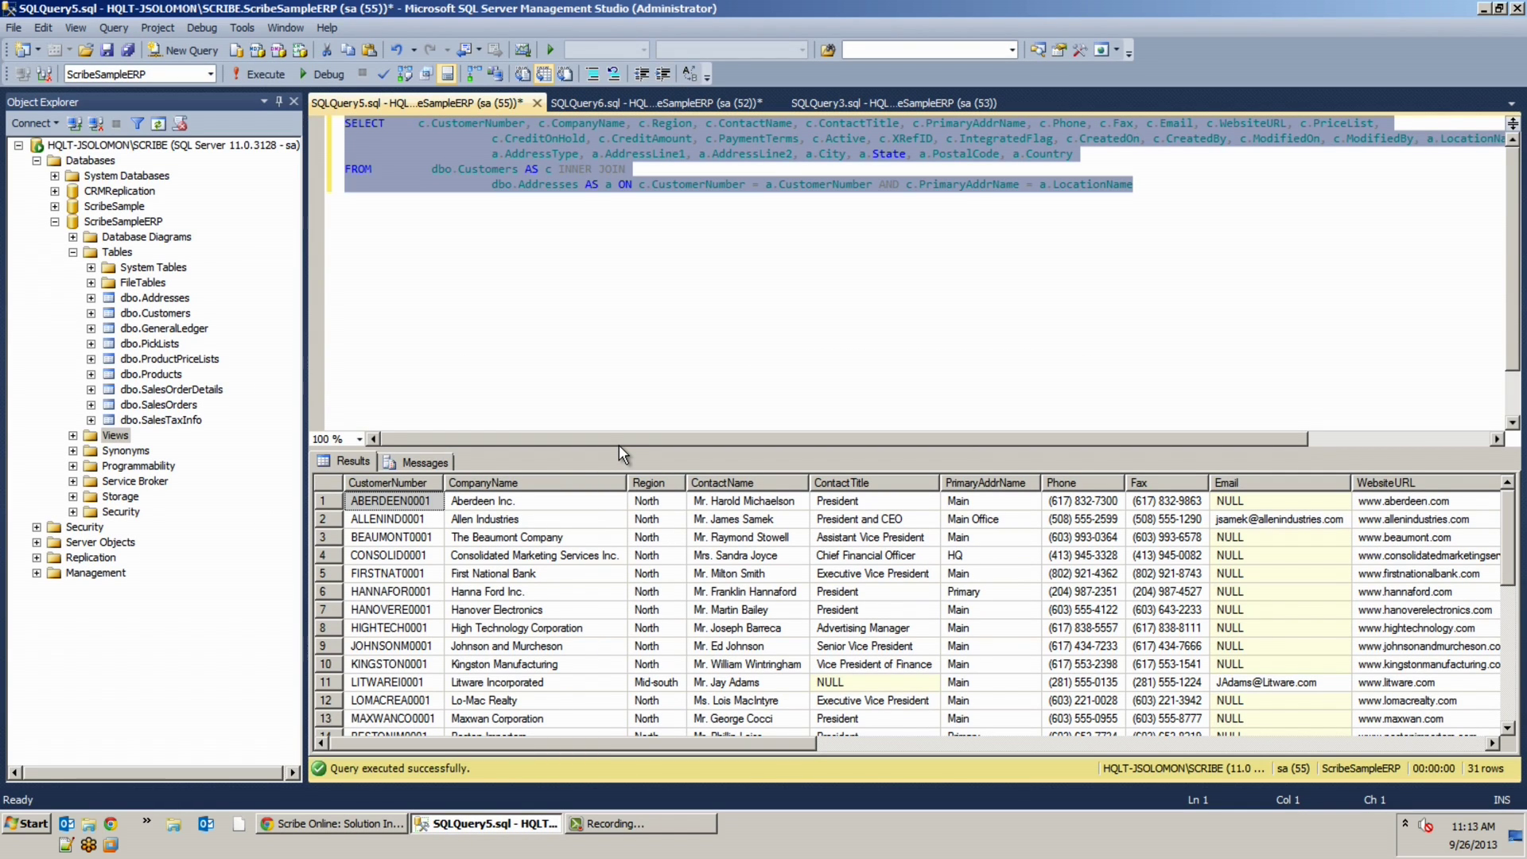
Step: Run the SQLQuery6 Customers and Addresses selects (76 rows), then go back to Scribe Online
click(858, 102)
click(597, 104)
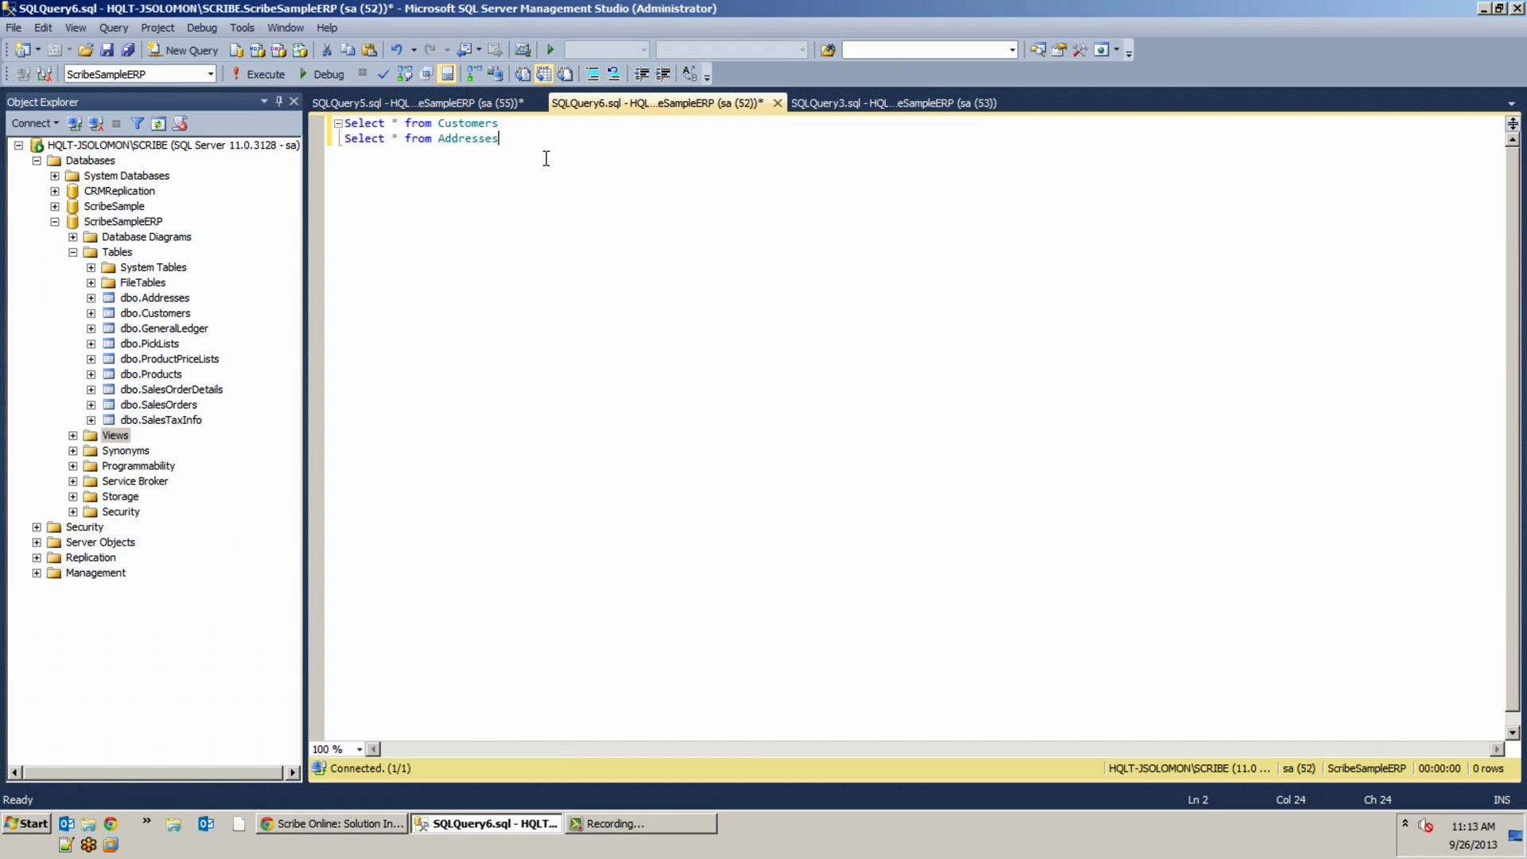
click(266, 75)
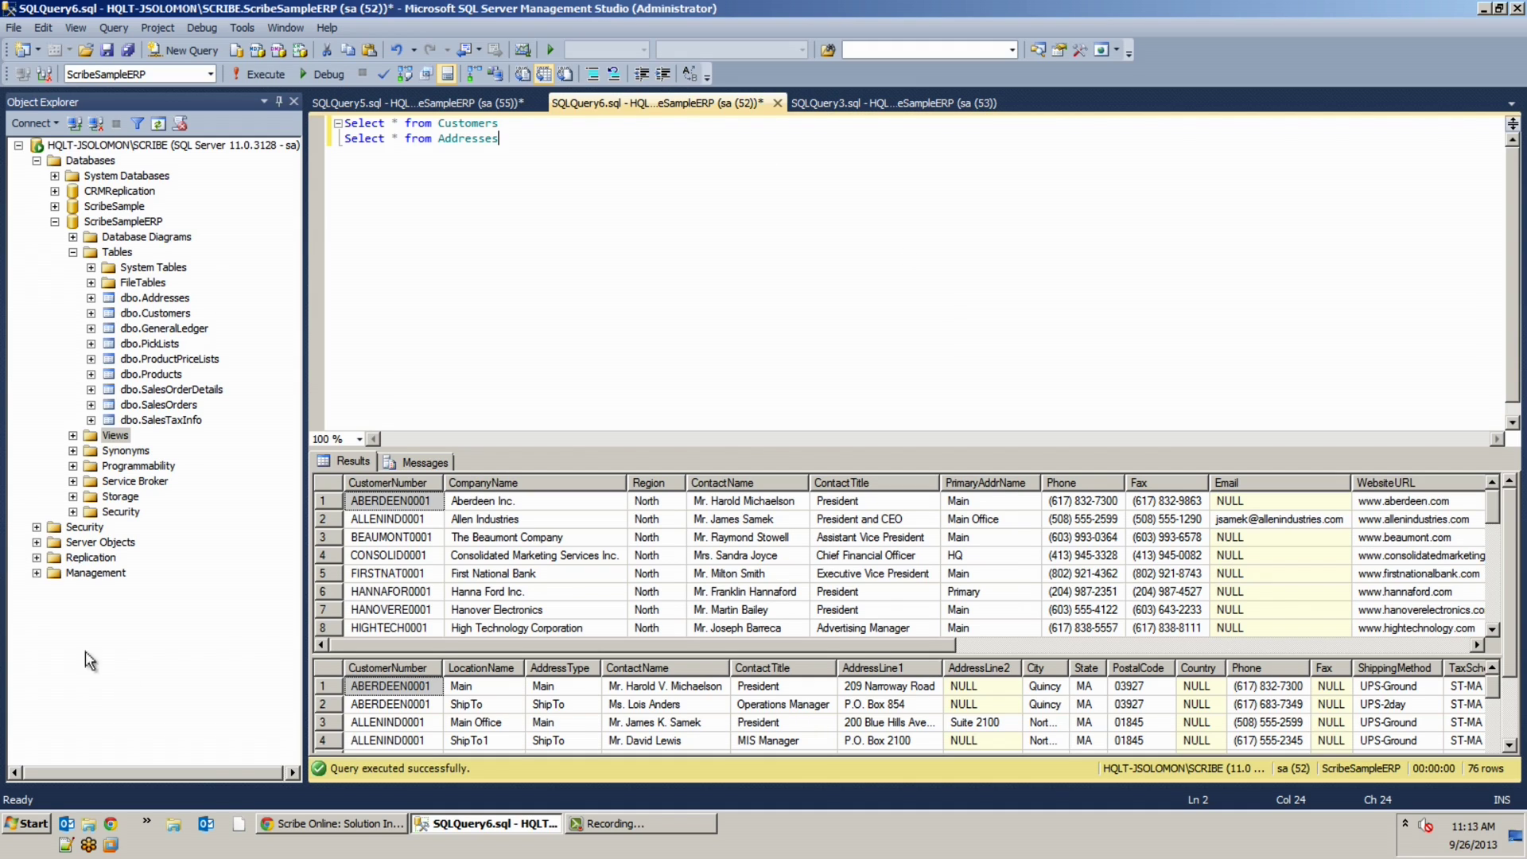
click(292, 822)
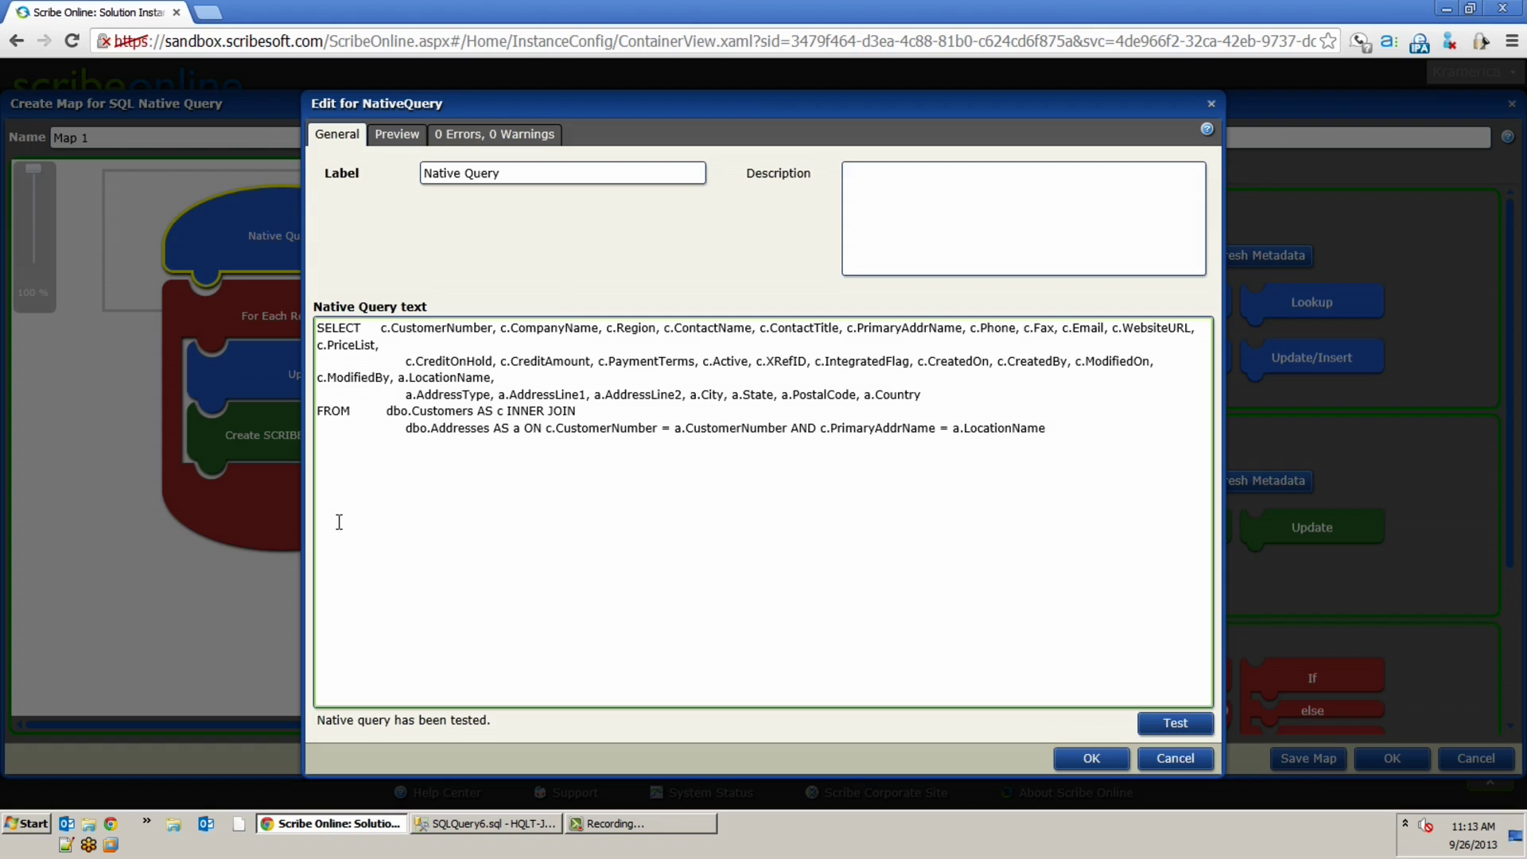
Step: Cancel the Edit for NativeQuery dialog to return to the Map 1 canvas
click(1165, 757)
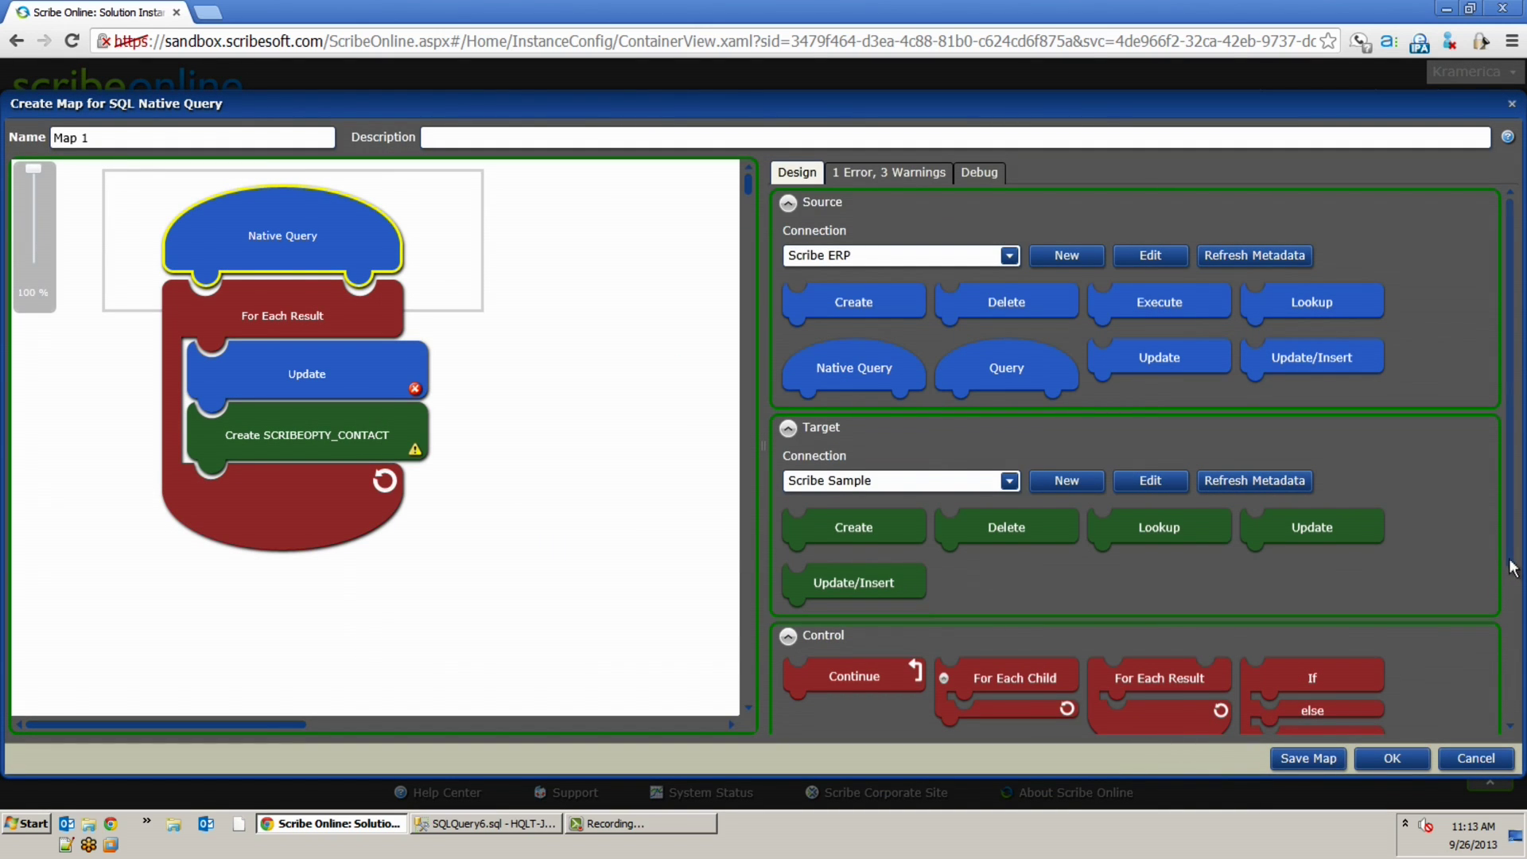
drag(1509, 568, 1517, 697)
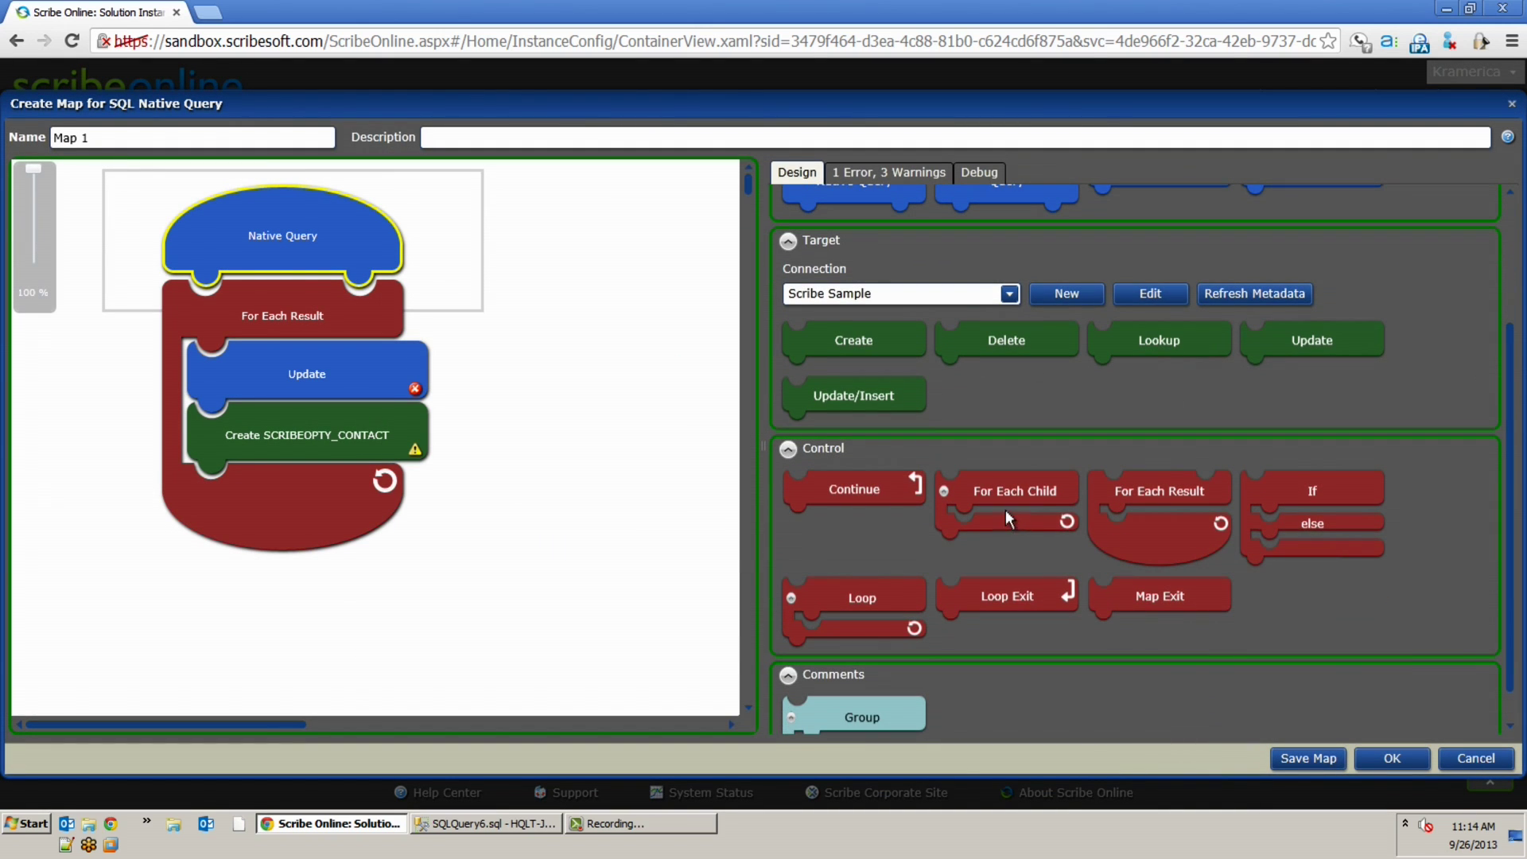
Step: Place a For Each Child block under Create SCRIBEOPTY_CONTACT inside the For Each Result loop
drag(1033, 488, 354, 476)
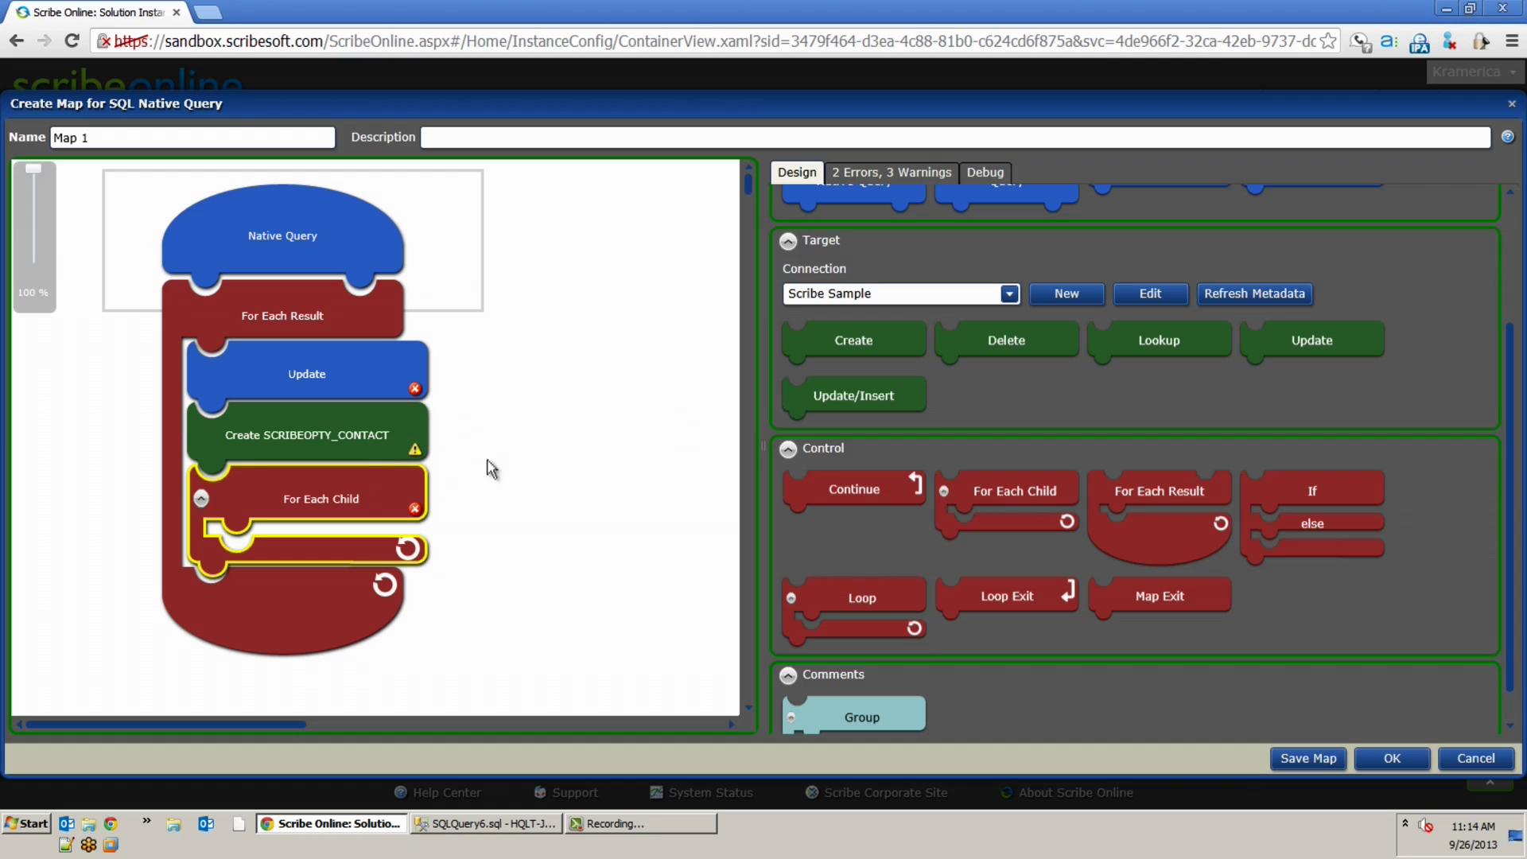
scroll(1510, 381, up, 3)
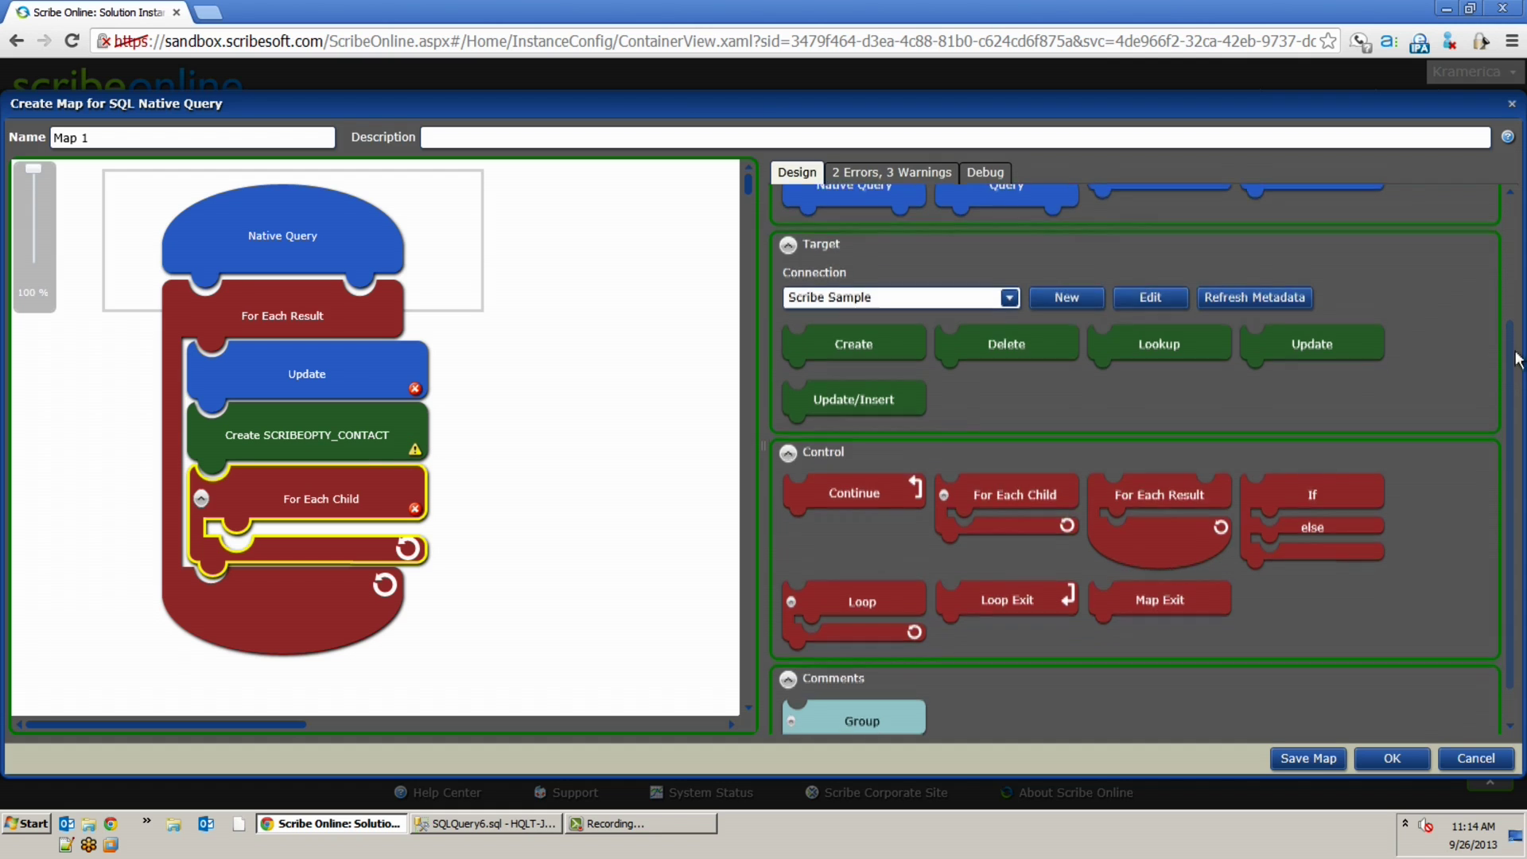